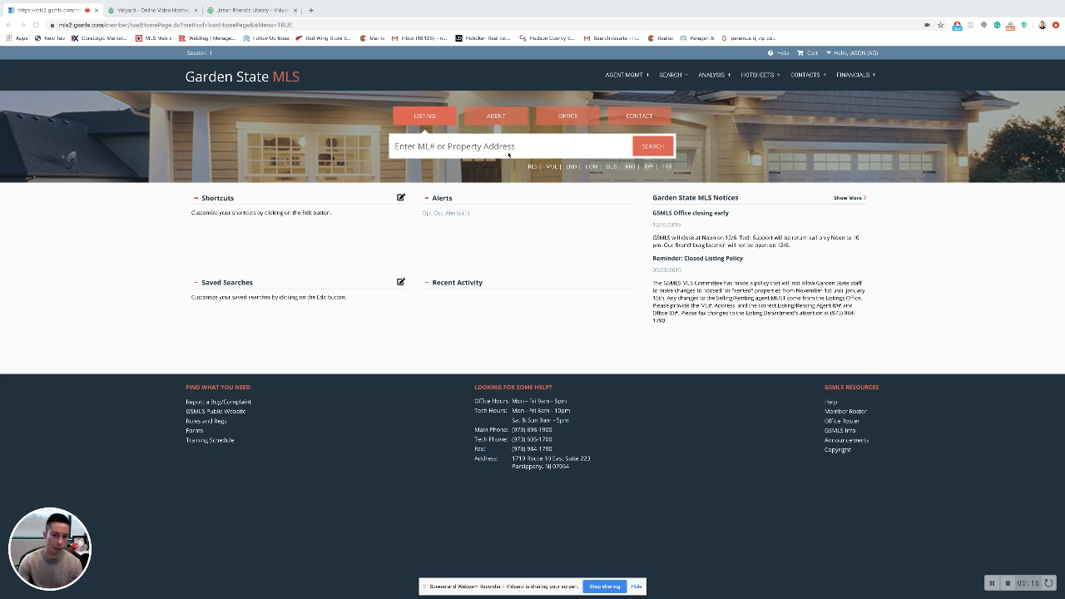
# Show the SEARCH menu's Advanced Search submenu listing the RES and MUL property classes.
pyautogui.click(500, 144)
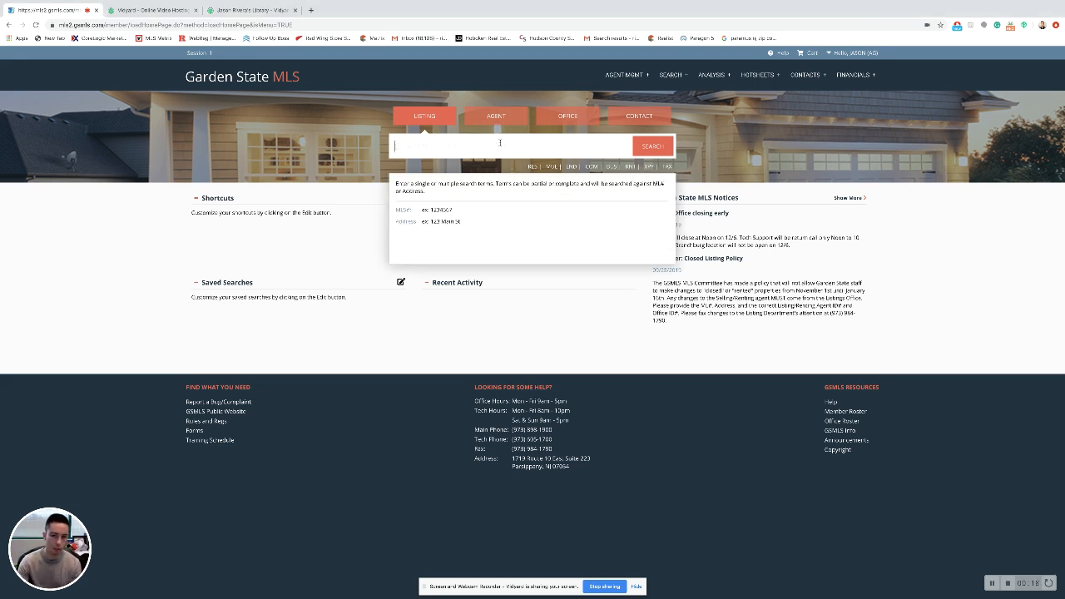
pyautogui.click(674, 74)
pyautogui.moveTo(678, 108)
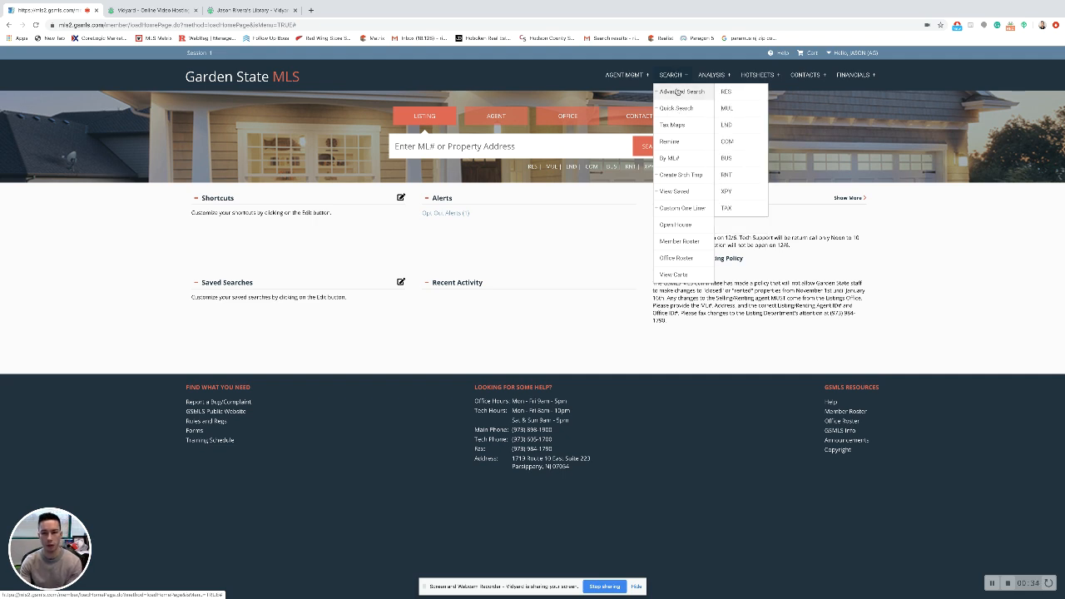
# Open the RES advanced search and look through its Advance Fields list.
pyautogui.click(742, 91)
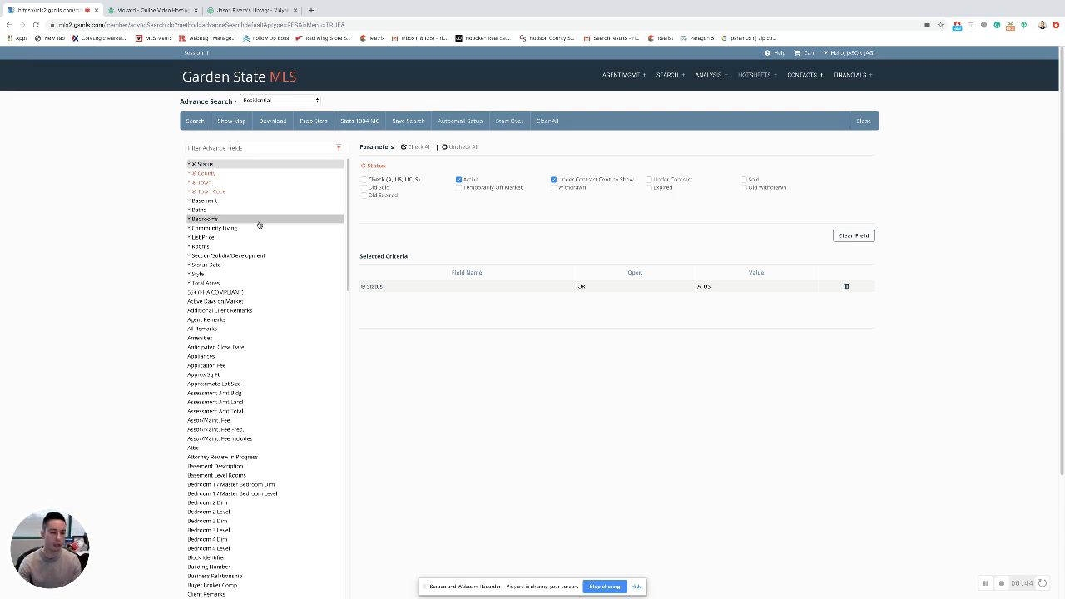
pyautogui.scroll(-5, 267, 250)
pyautogui.scroll(-10, 267, 250)
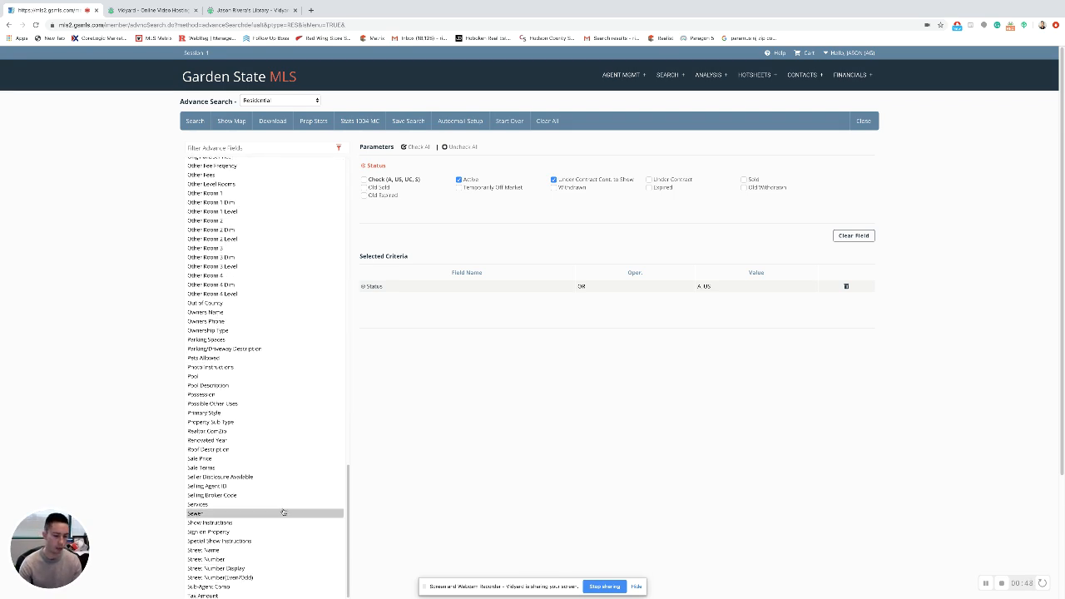
pyautogui.scroll(-3, 282, 513)
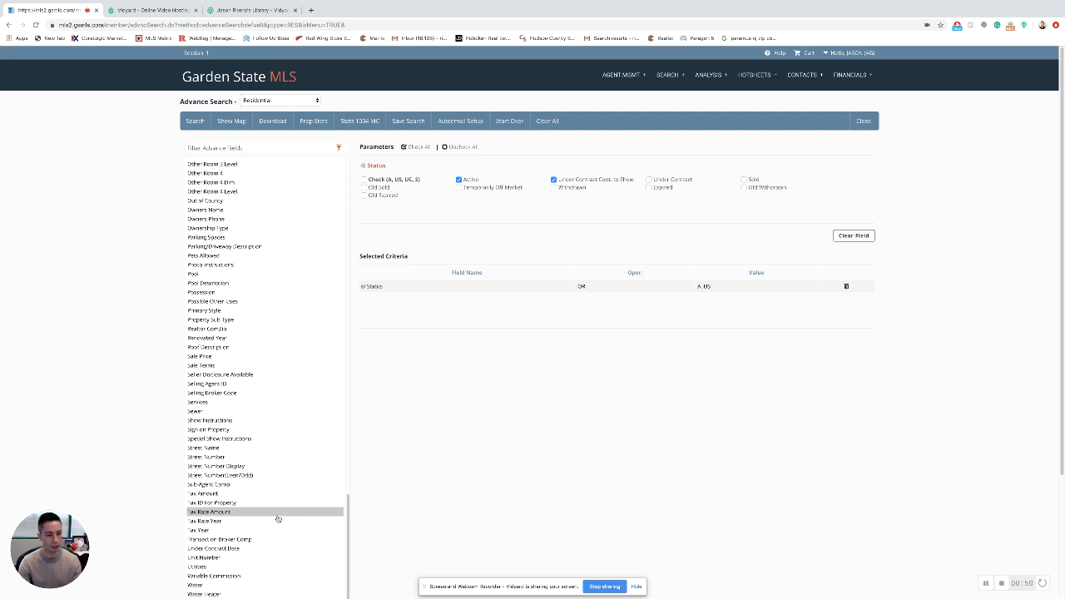
pyautogui.scroll(18, 279, 518)
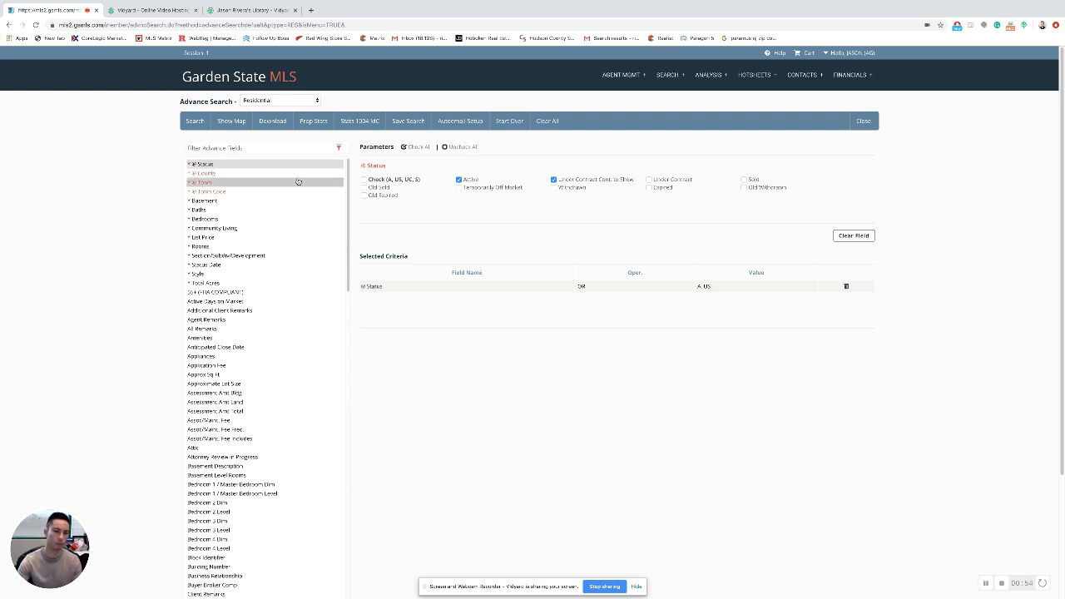
pyautogui.click(293, 146)
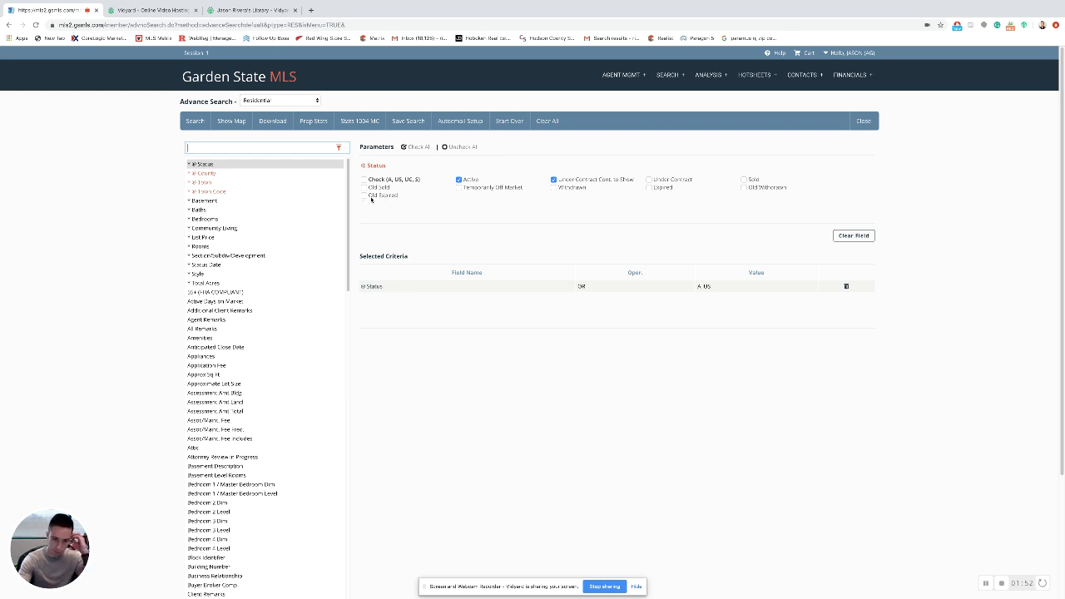
pyautogui.click(396, 180)
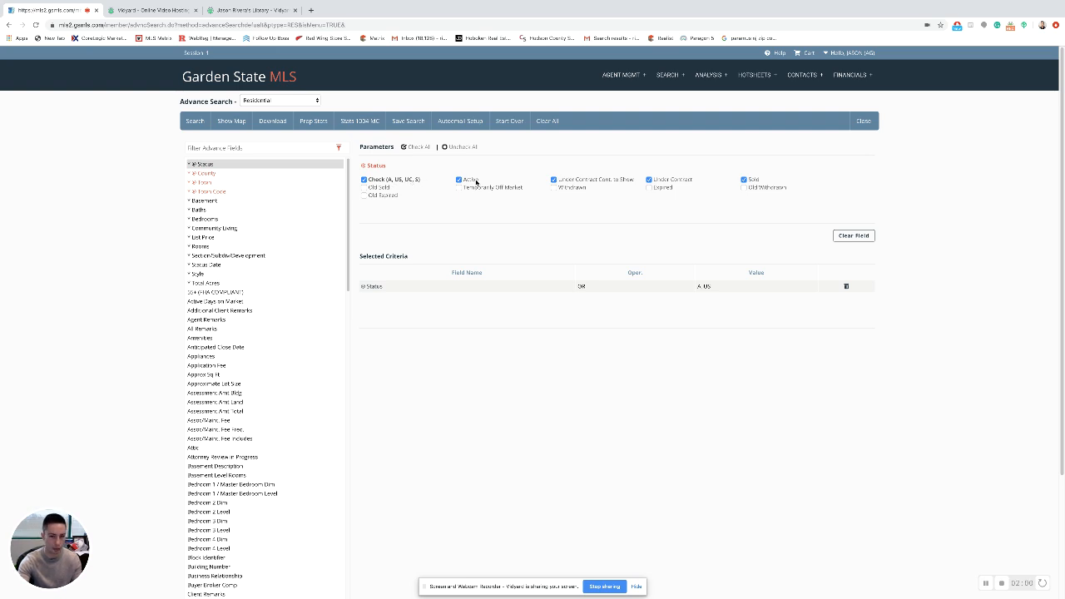
pyautogui.click(405, 180)
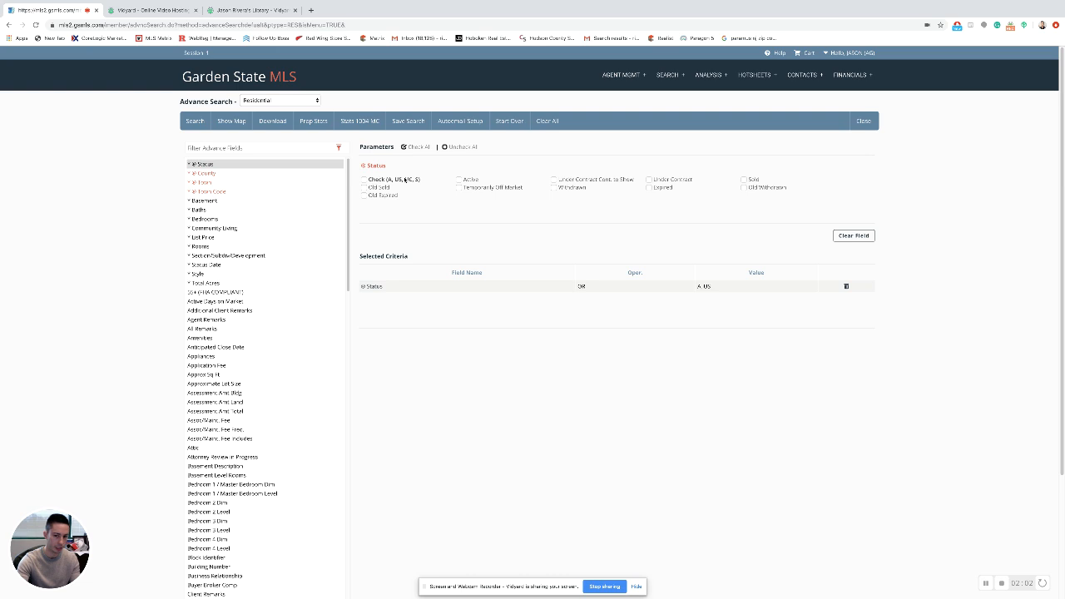
pyautogui.click(458, 180)
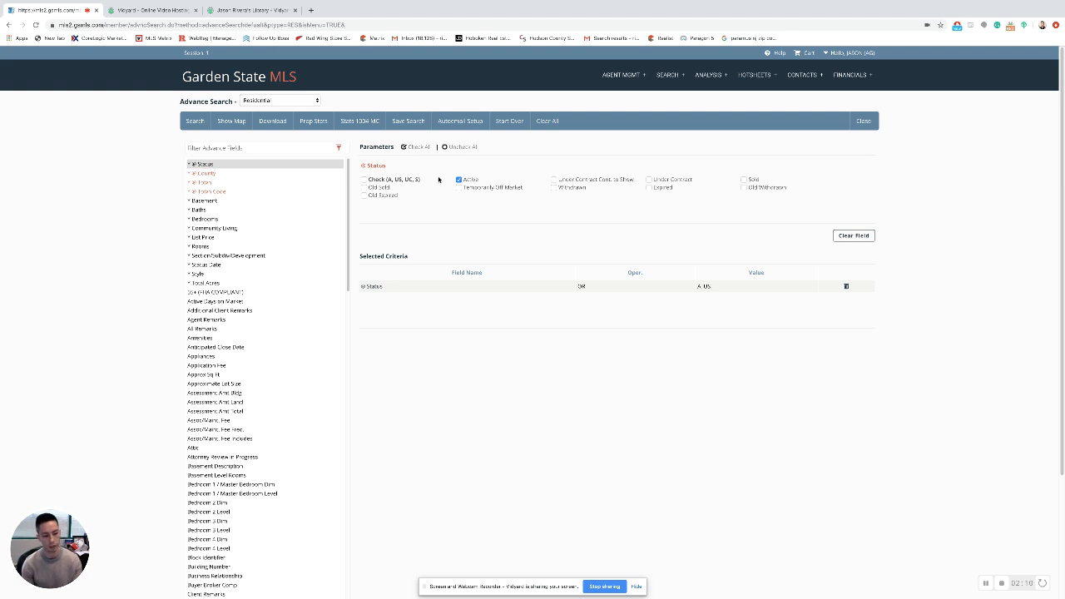
pyautogui.click(554, 180)
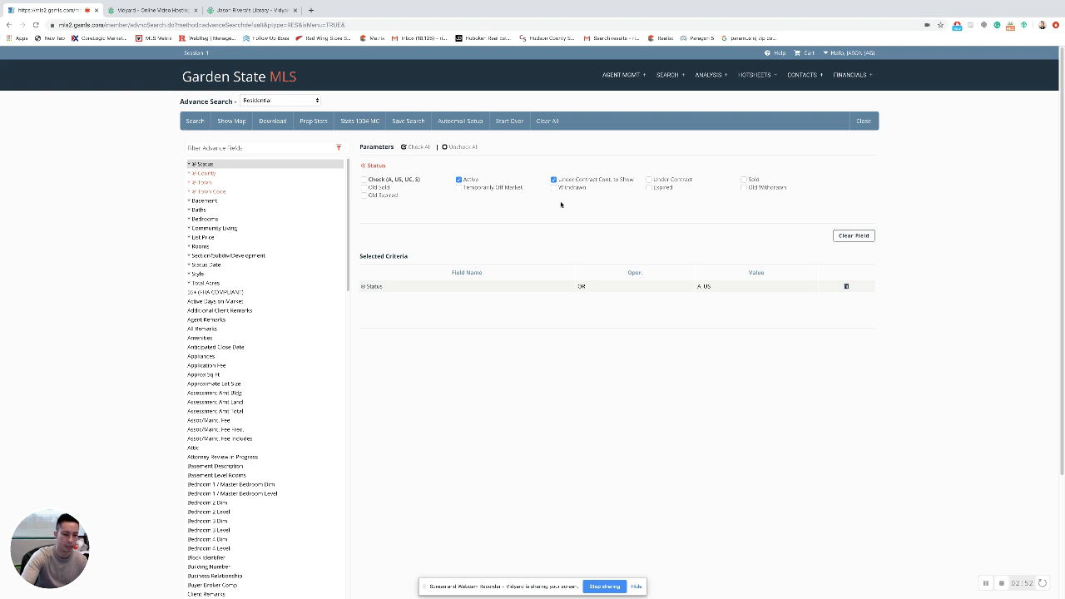
# Restrict the search to County 10 - Essex and the towns Belleville, Bloomfield, Glen Ridge and Montclair.
pyautogui.click(199, 173)
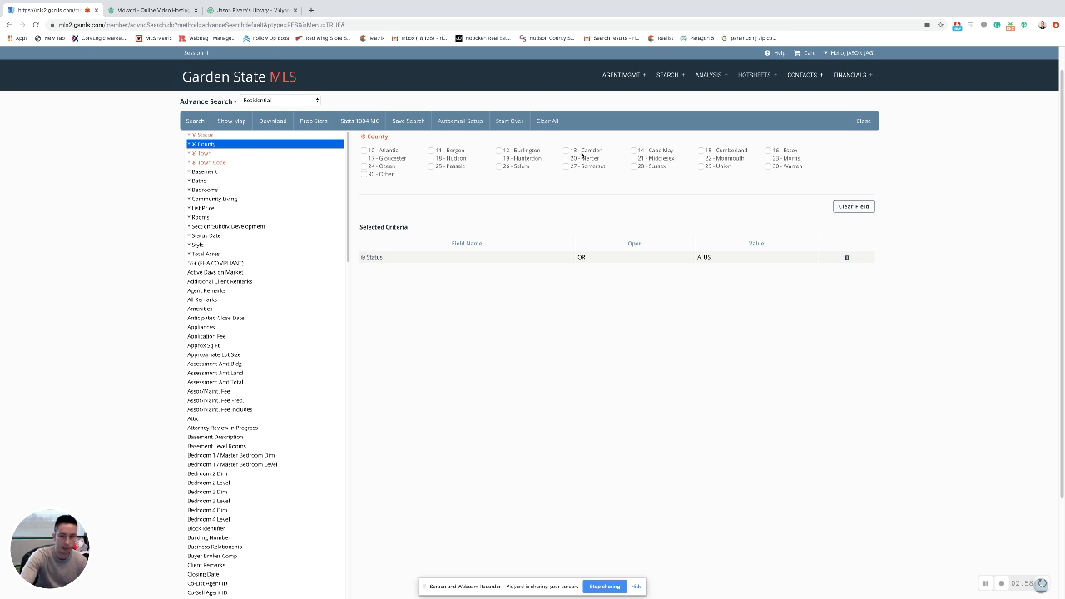
pyautogui.click(768, 150)
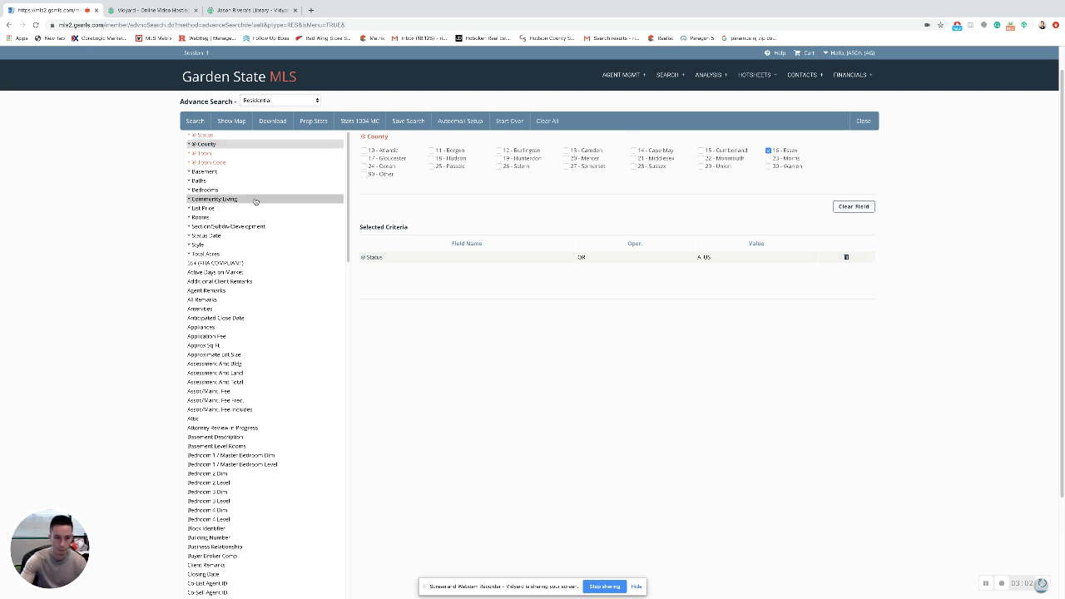
pyautogui.click(204, 154)
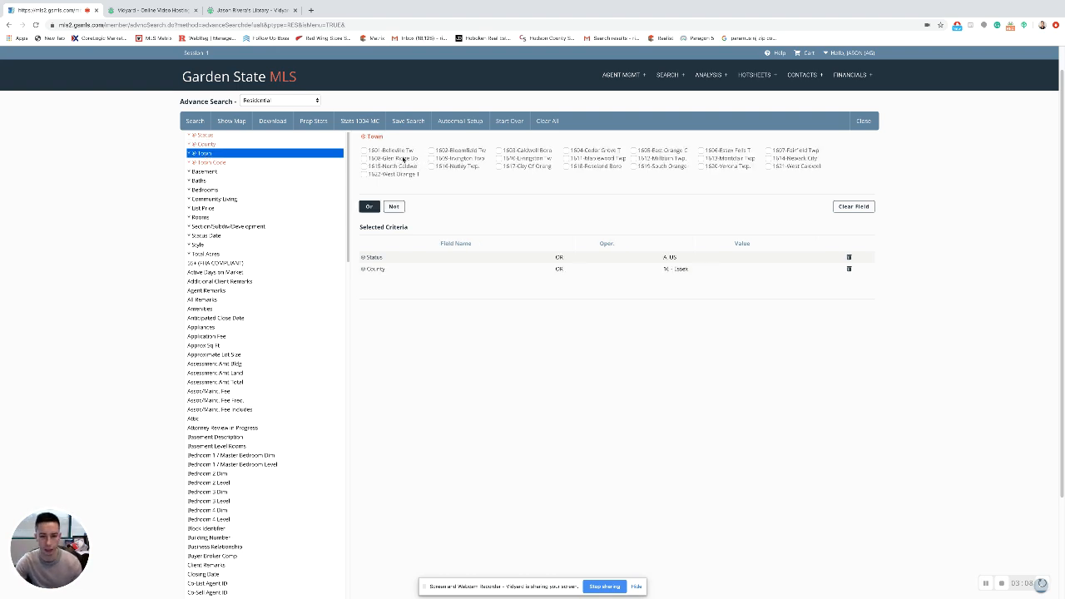
pyautogui.click(364, 151)
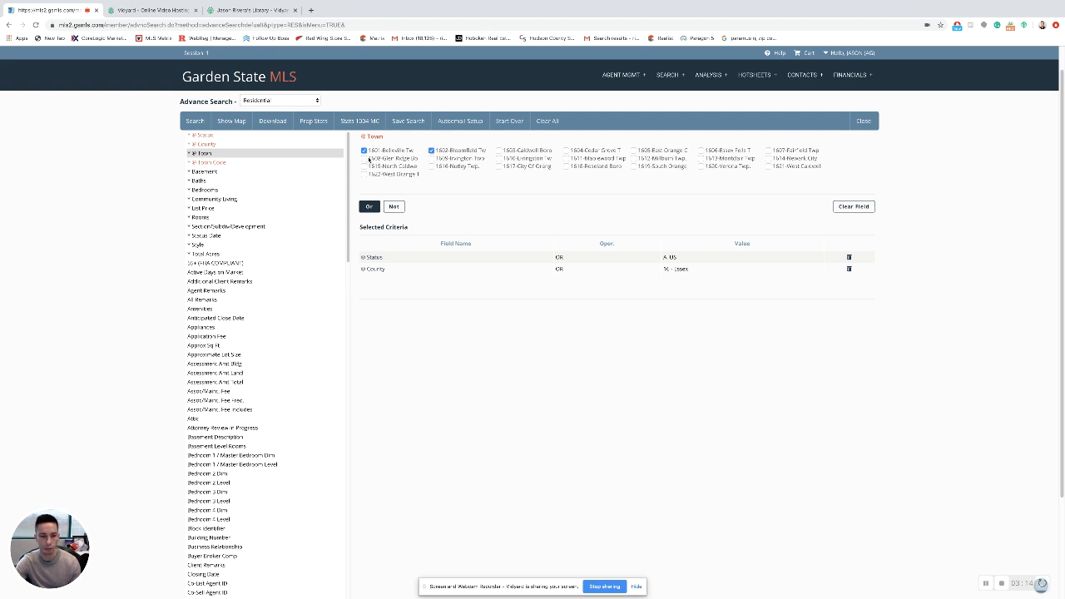
pyautogui.click(364, 159)
pyautogui.click(701, 158)
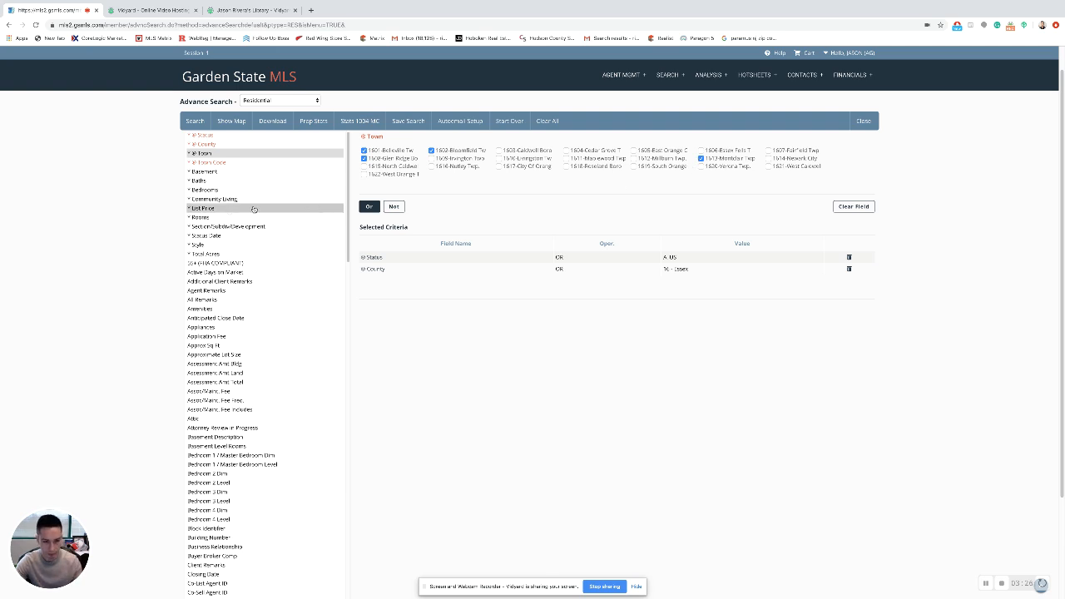
pyautogui.click(215, 162)
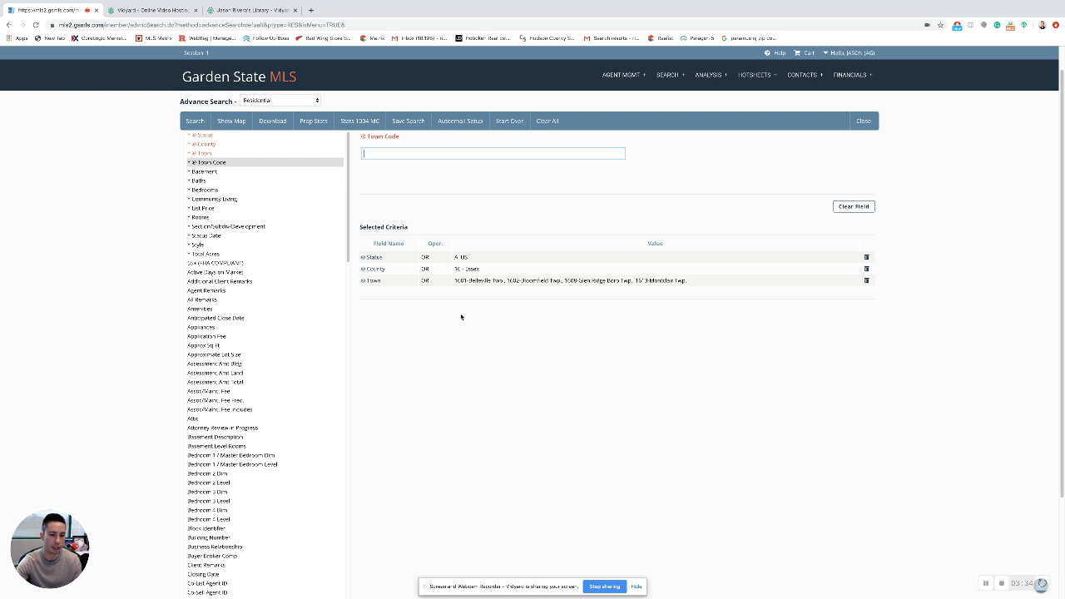
# Add a Basement criterion accepting both Yes and No, combined with Or.
pyautogui.click(236, 171)
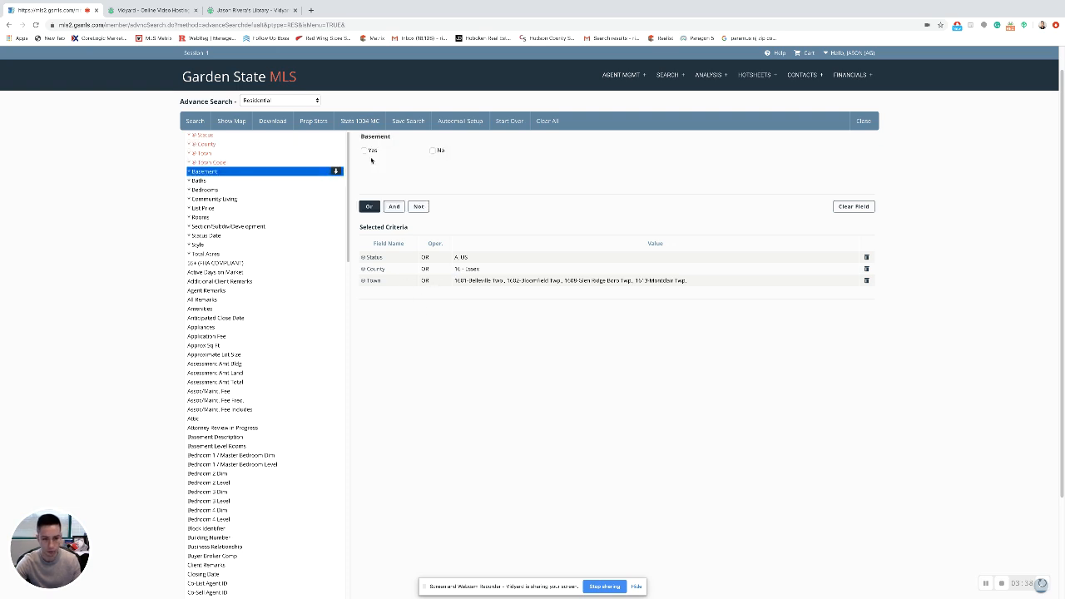
pyautogui.click(363, 150)
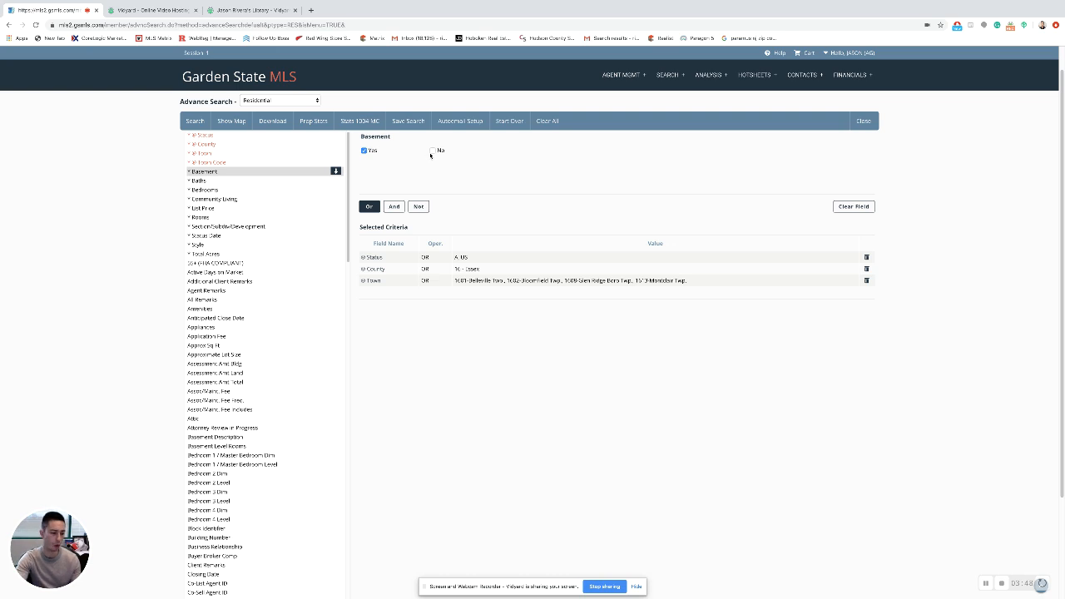
pyautogui.click(394, 206)
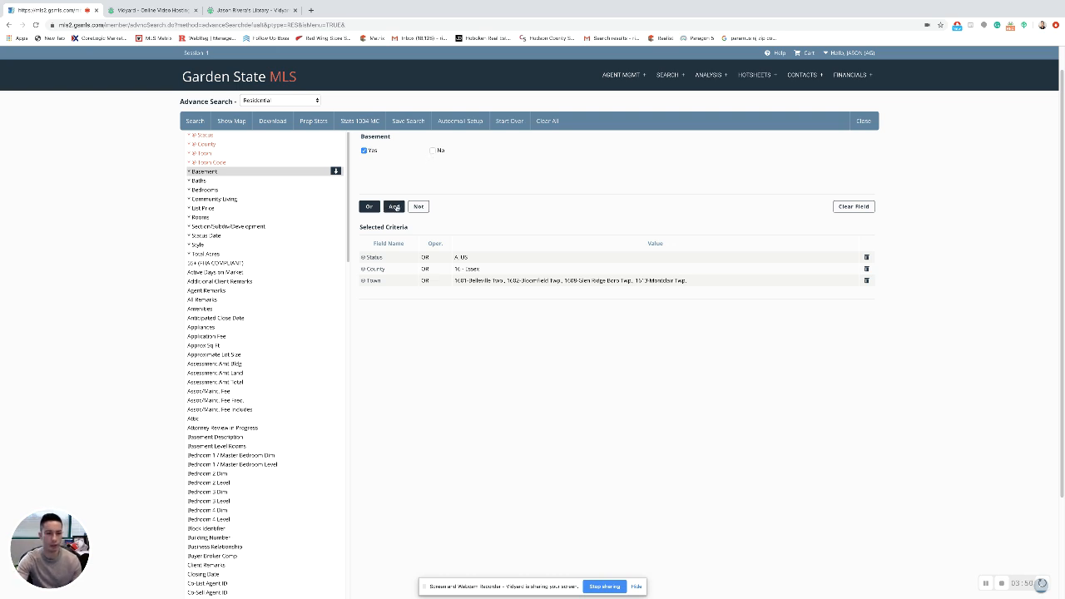
pyautogui.click(433, 150)
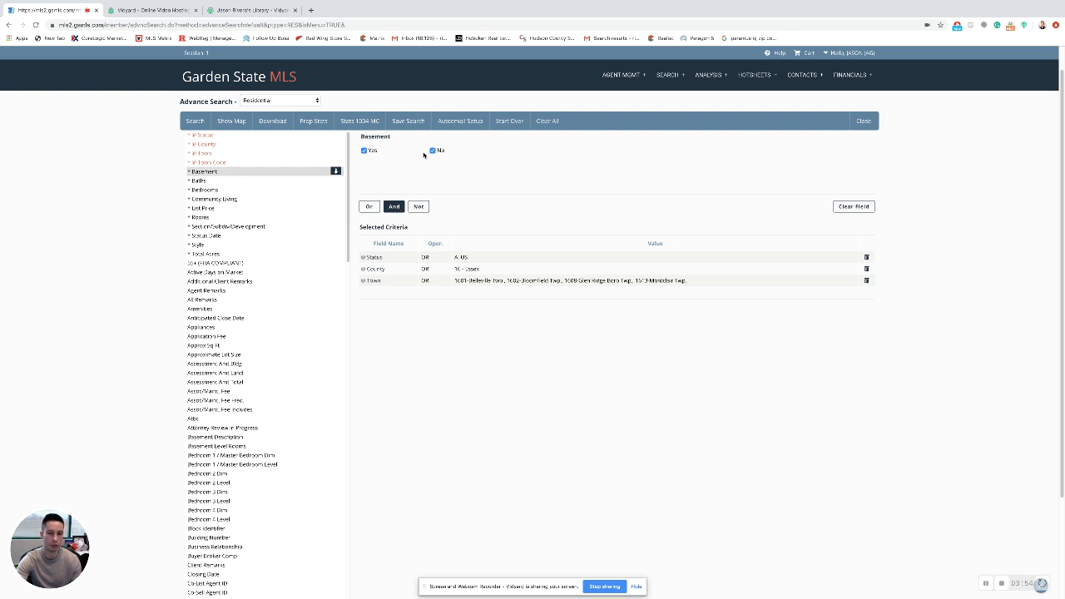
pyautogui.click(371, 207)
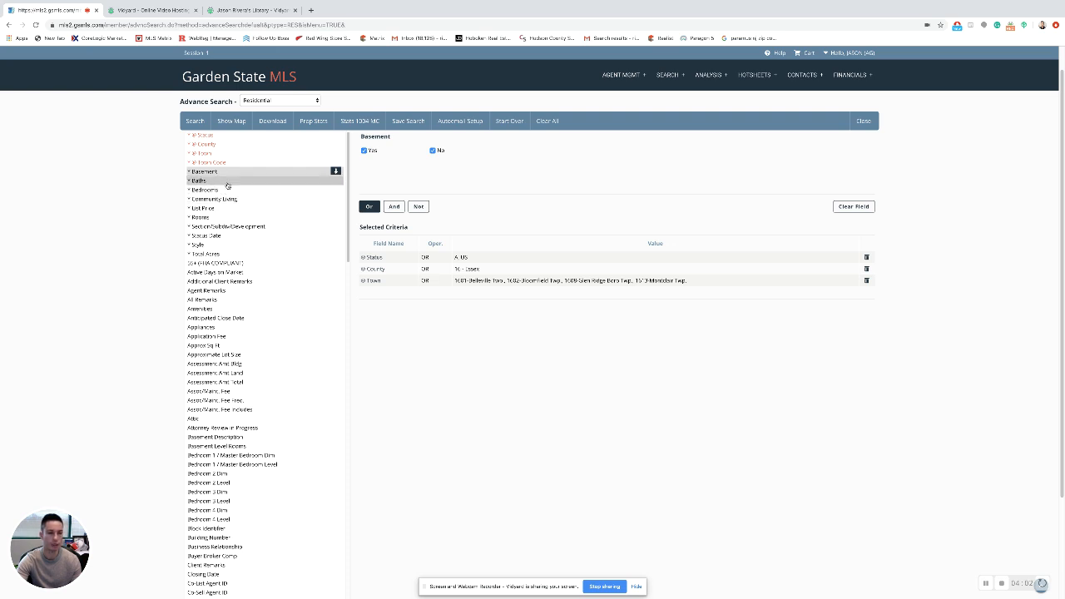
pyautogui.click(227, 183)
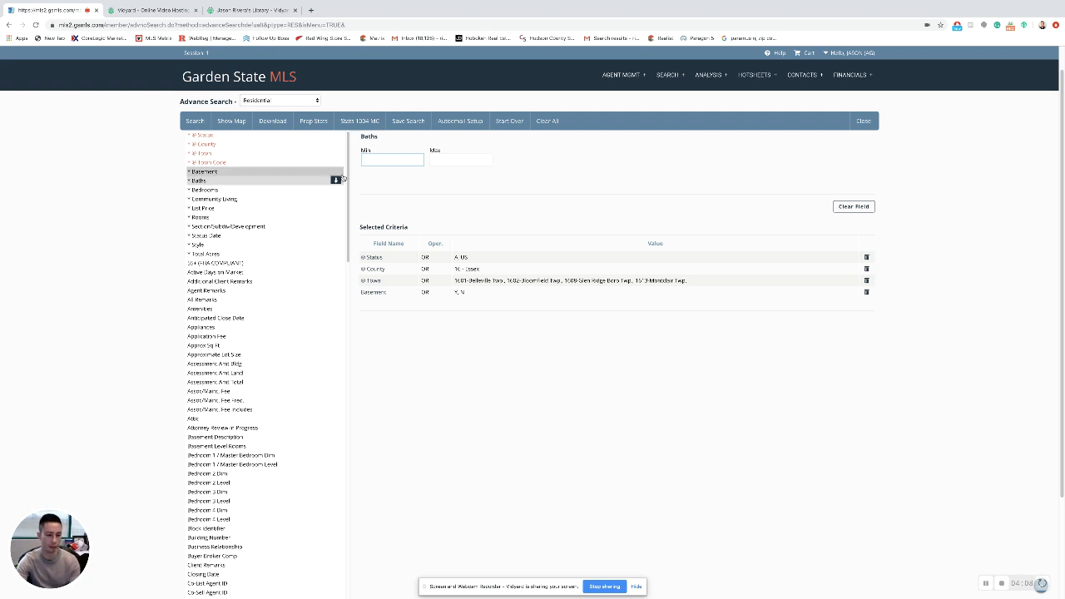
# Set a minimum of 2 baths and a minimum of 3 bedrooms.
pyautogui.write('2')
pyautogui.click(440, 161)
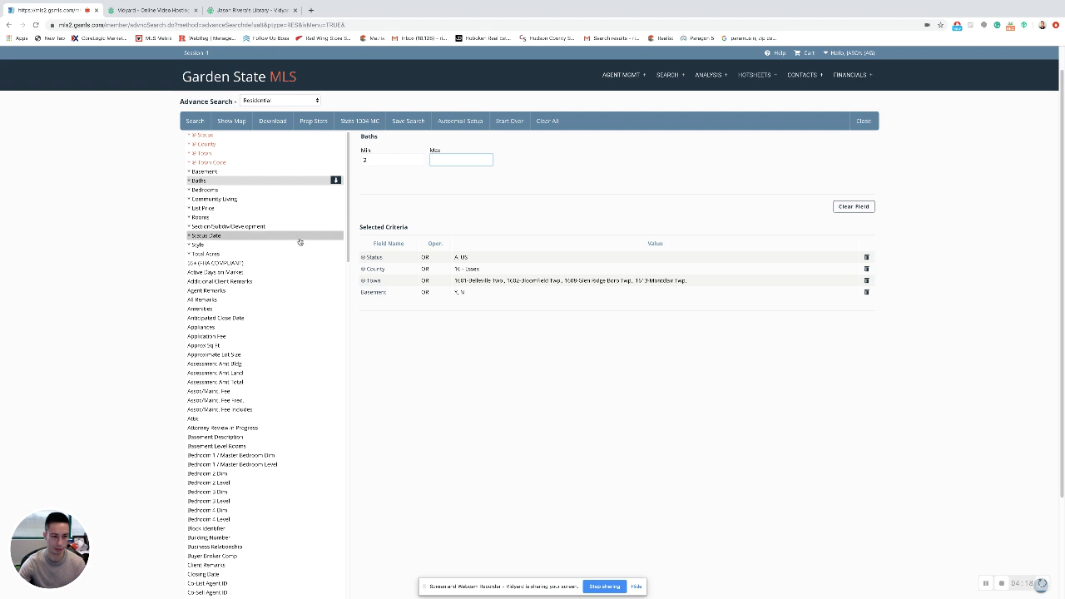
pyautogui.click(212, 190)
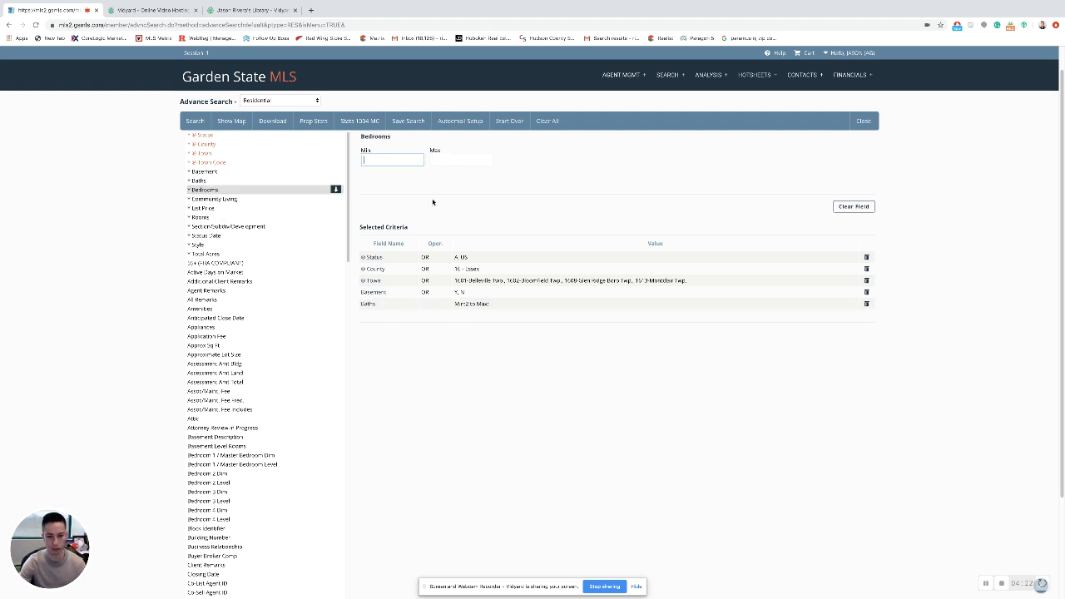
pyautogui.write('2')
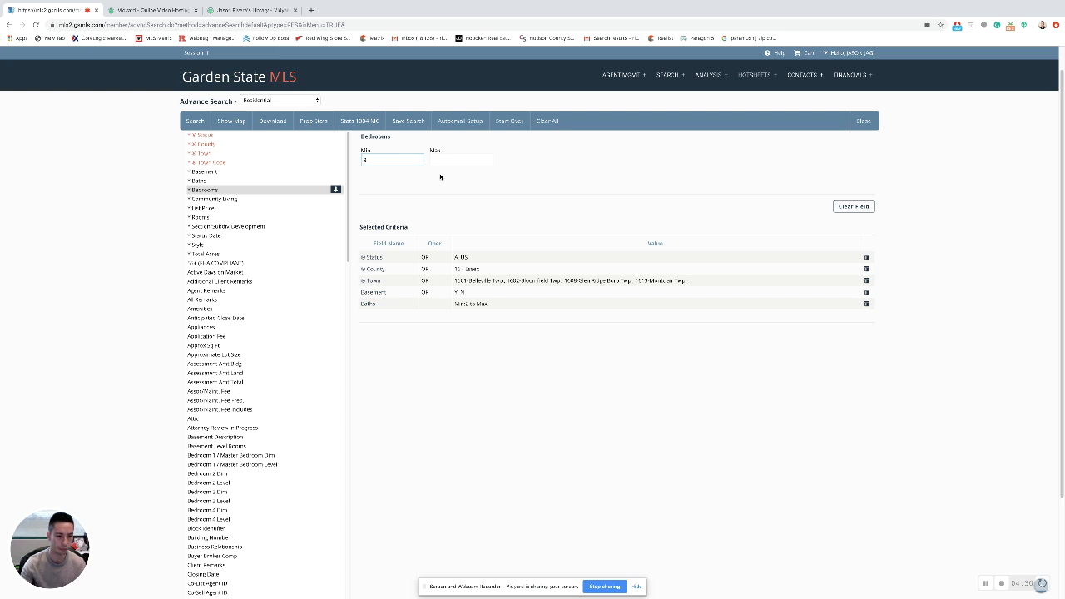
pyautogui.click(223, 200)
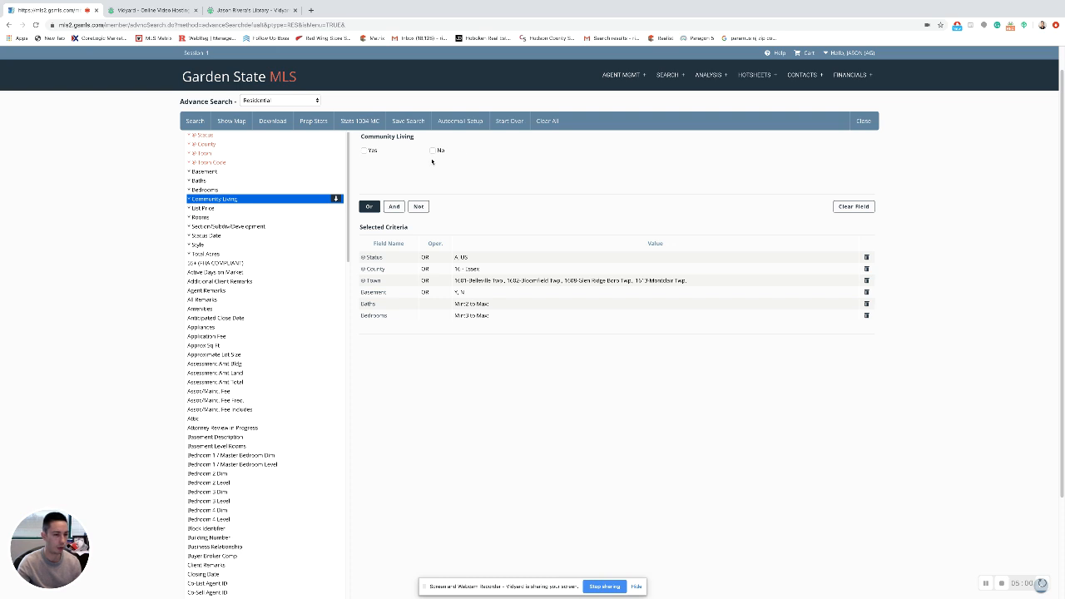
# Set the List Price range from 400000 to 550000.
pyautogui.click(232, 213)
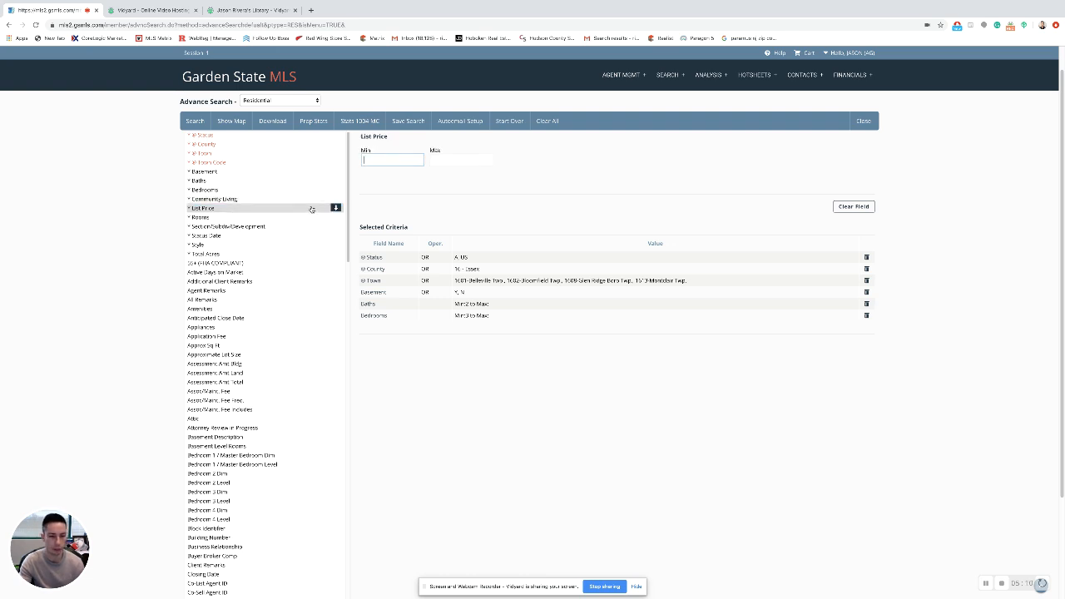
pyautogui.write('400')
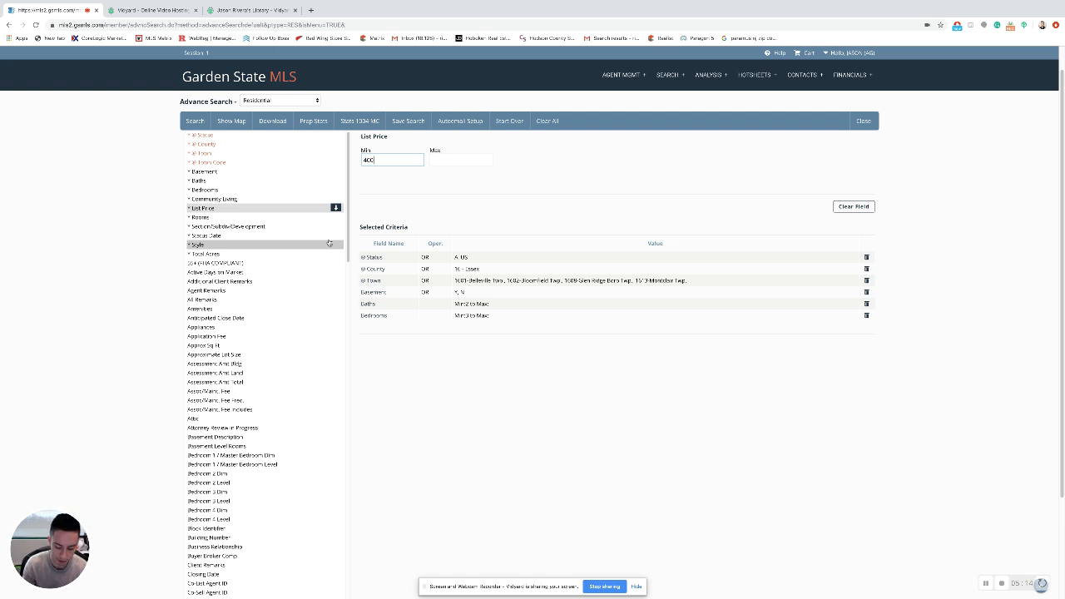
pyautogui.write('000')
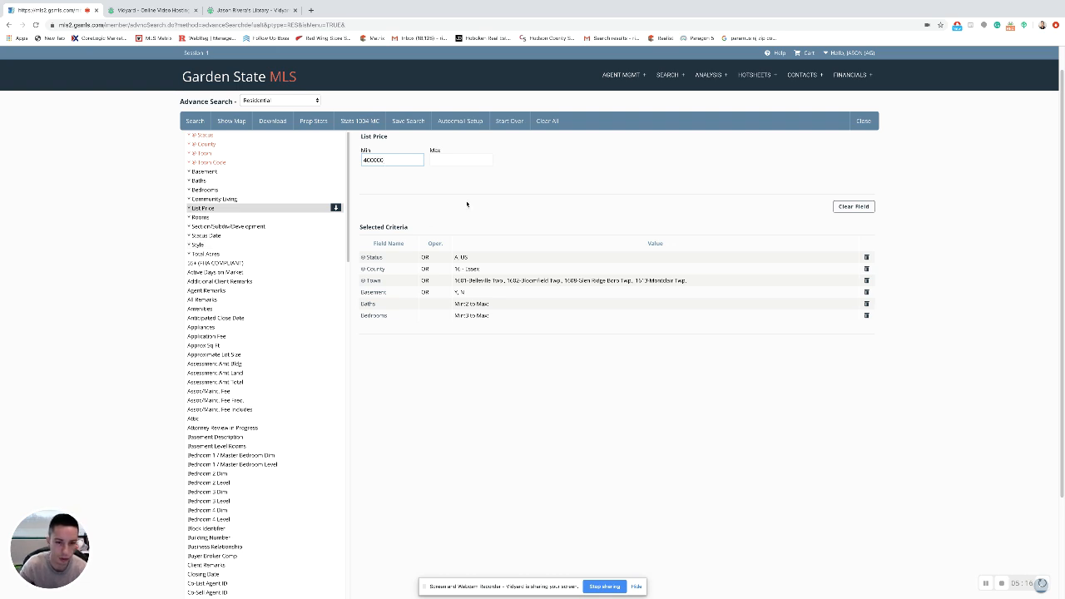
pyautogui.click(463, 161)
pyautogui.write('5')
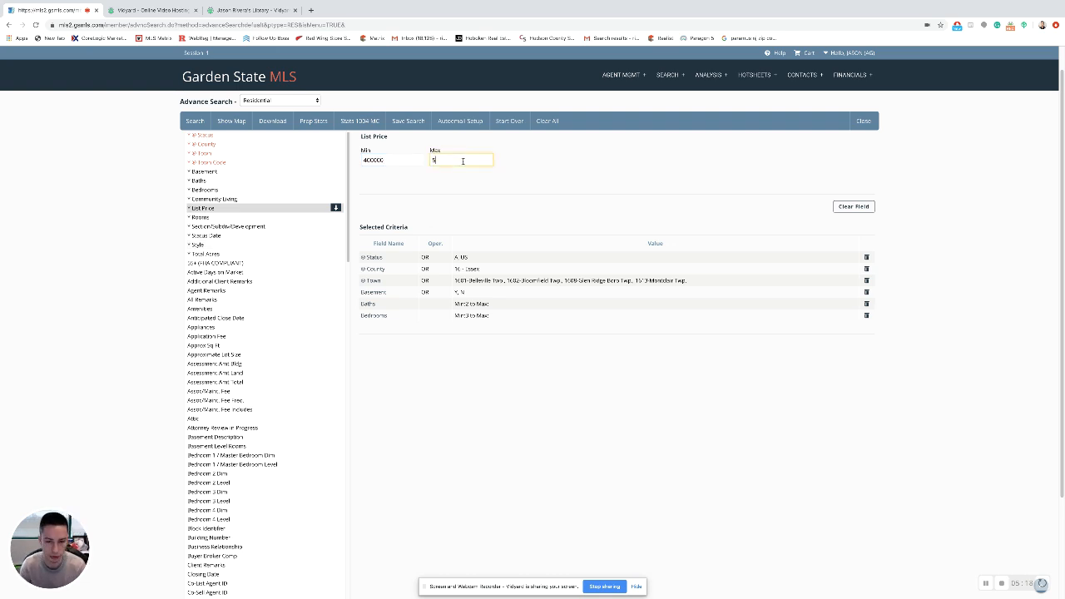
pyautogui.write('50000')
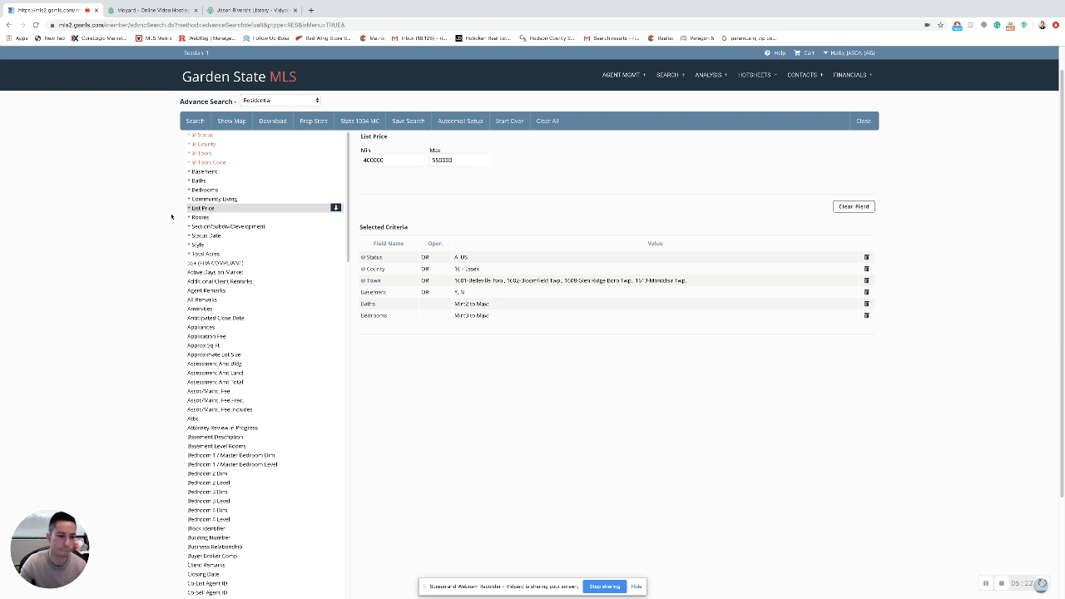
pyautogui.click(214, 218)
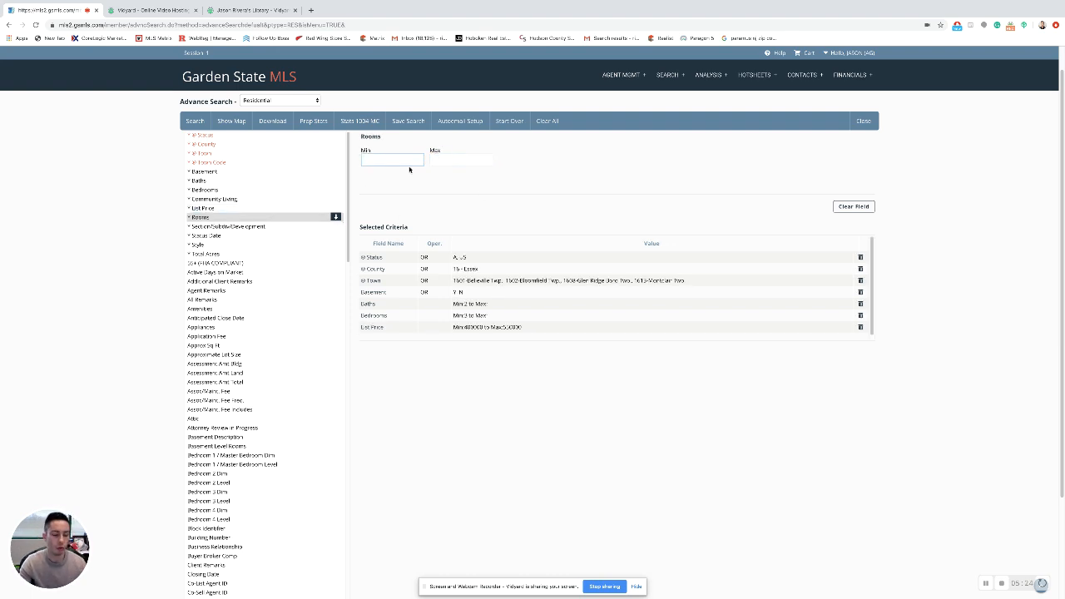
# Review the Section/Subdiv, Status Date, Style and Total Acres criteria, then begin Autoemail Setup.
pyautogui.click(260, 228)
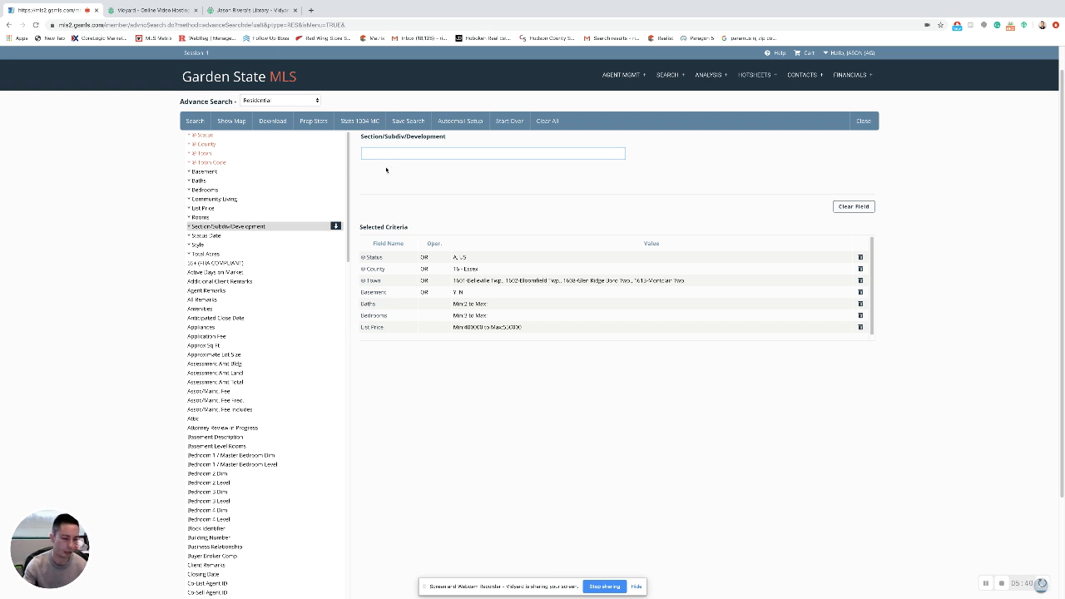
pyautogui.click(239, 237)
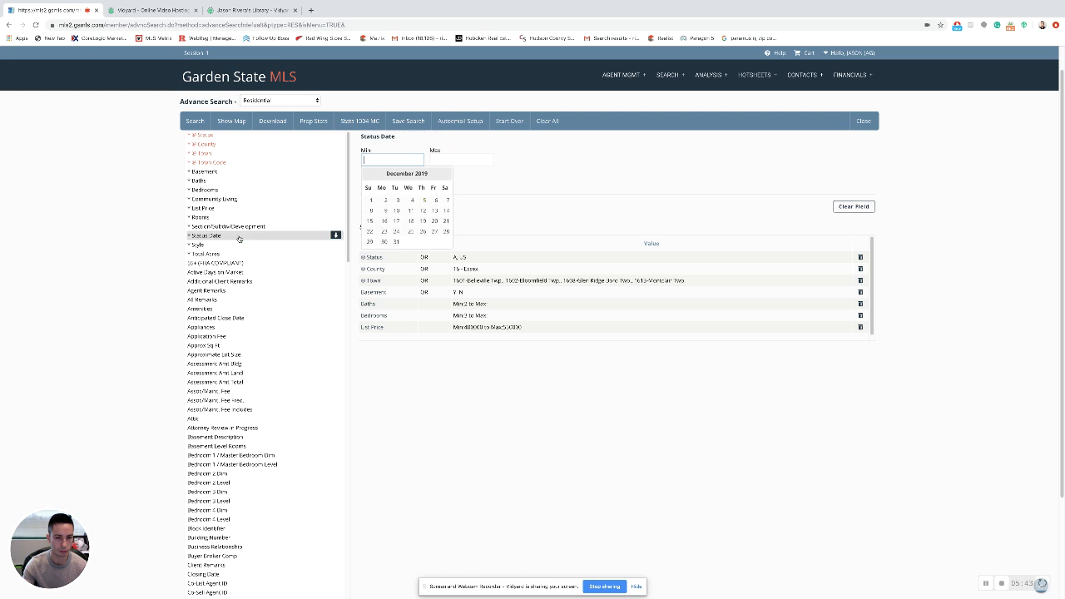
pyautogui.click(537, 189)
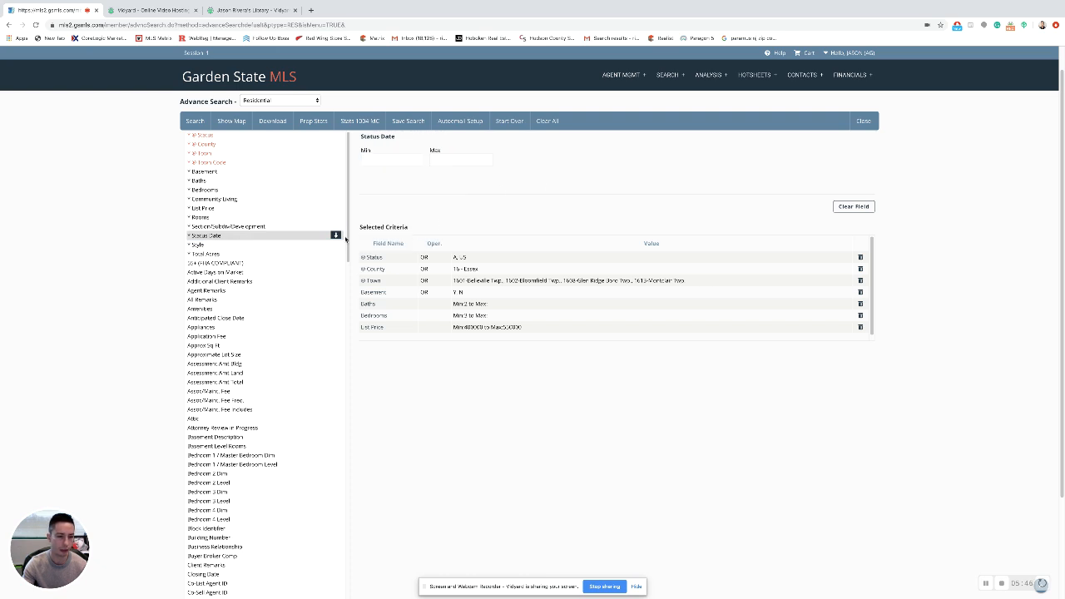
pyautogui.click(242, 245)
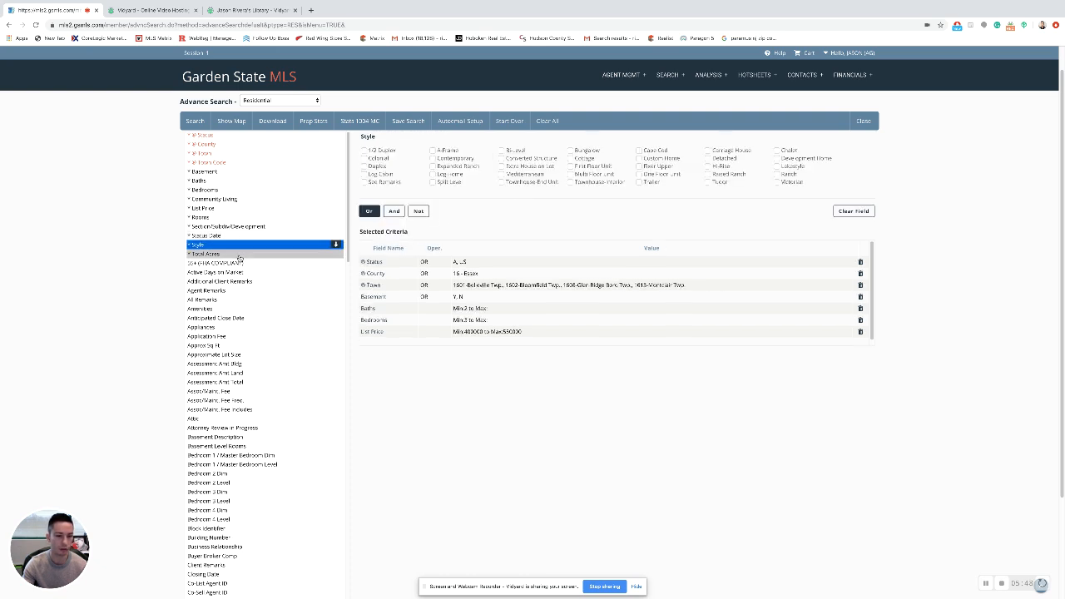
pyautogui.click(239, 254)
pyautogui.scroll(-5, 237, 317)
pyautogui.scroll(-15, 241, 321)
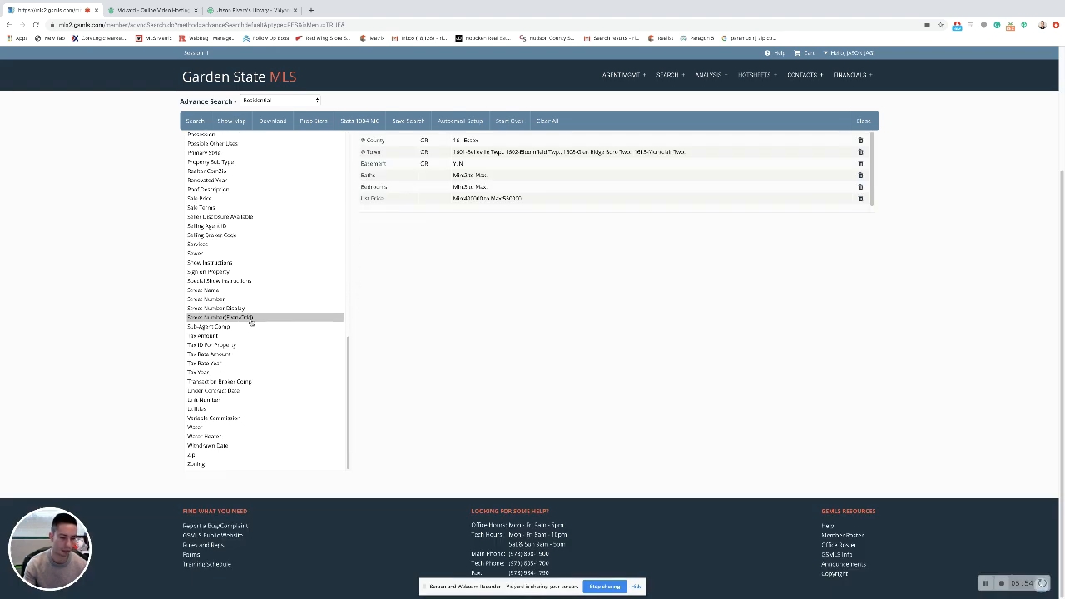
pyautogui.scroll(4, 245, 329)
pyautogui.scroll(12, 242, 333)
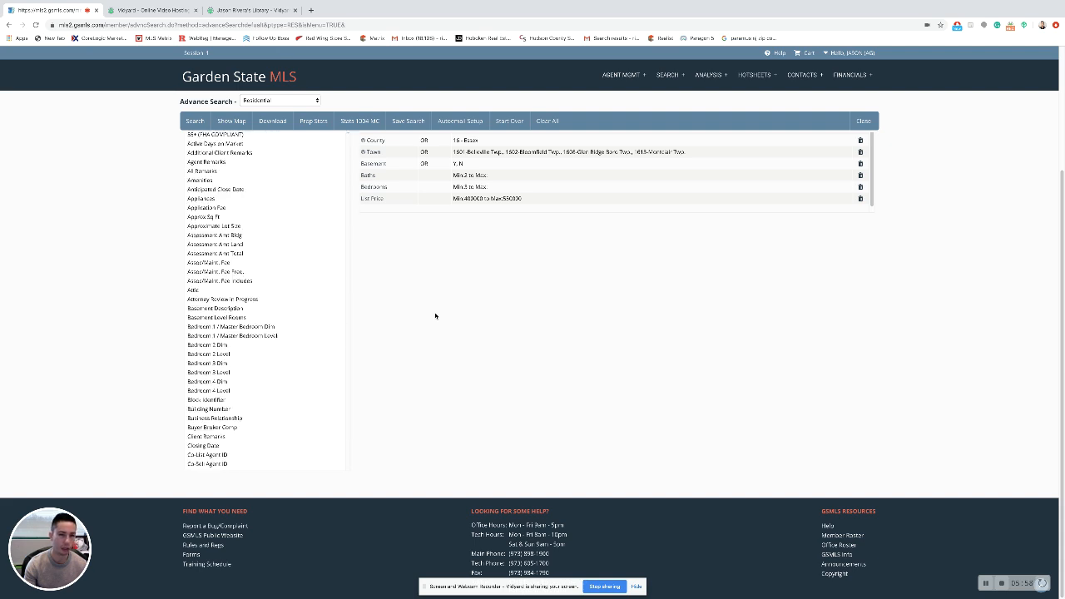
pyautogui.scroll(2, 427, 312)
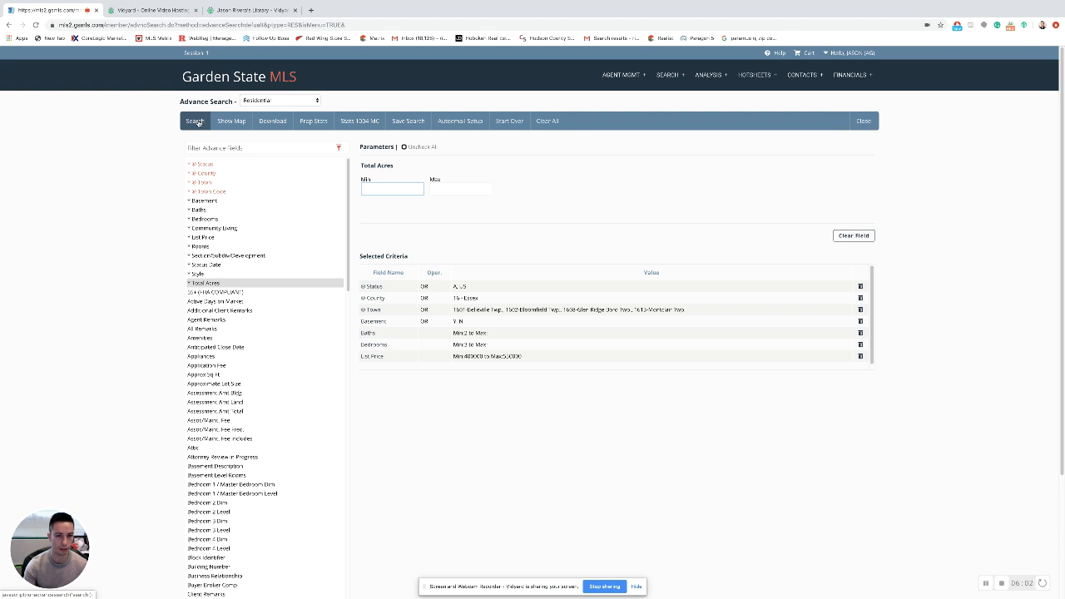
pyautogui.click(453, 122)
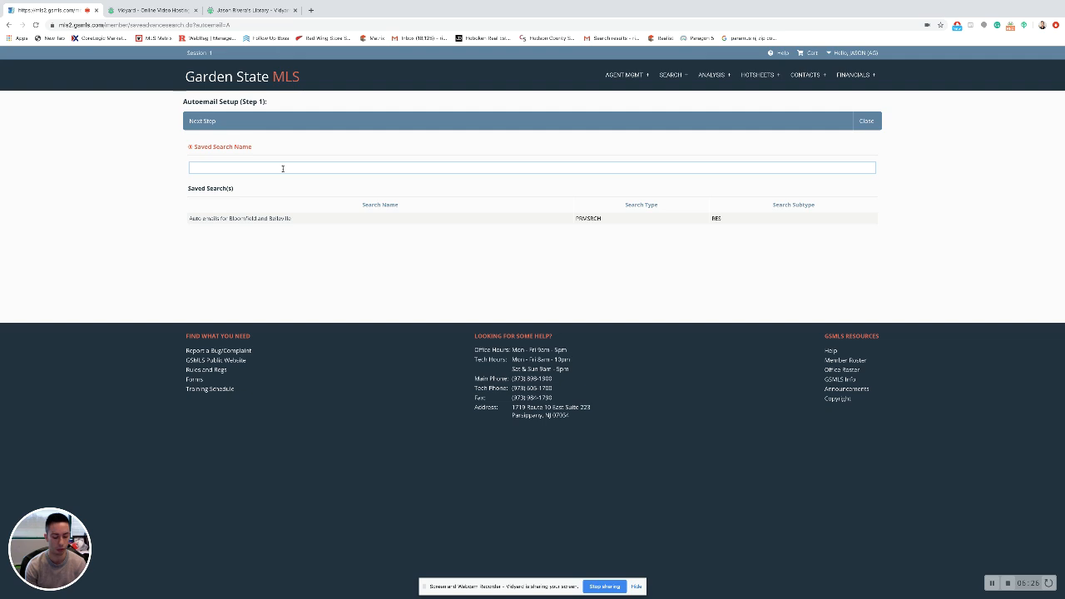
# Name the saved search 'Essex county properties for' plus the client's name and continue.
pyautogui.write('E')
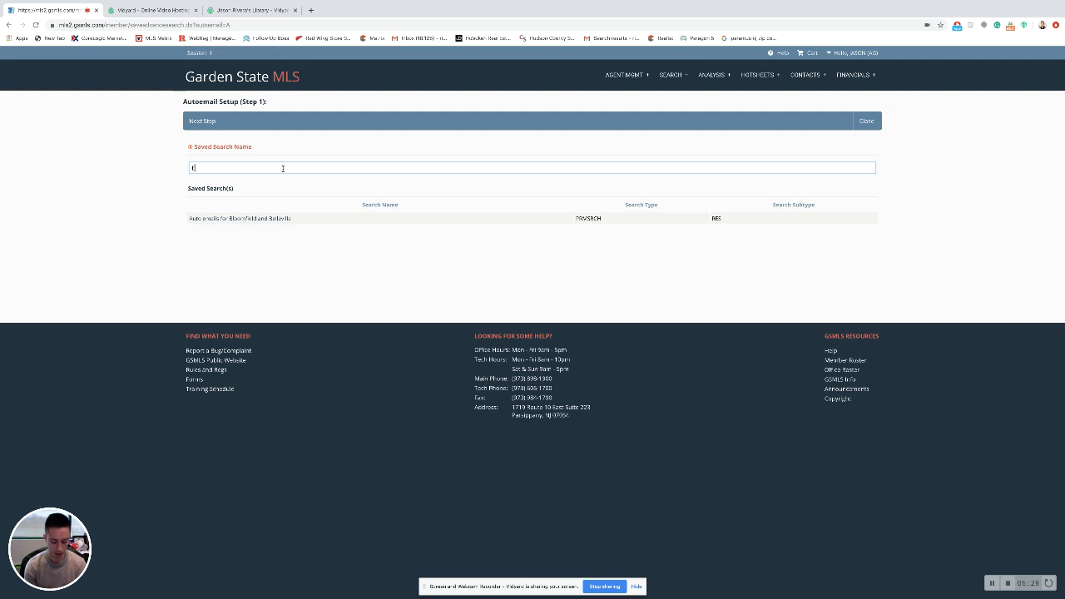
pyautogui.write('ssex county ')
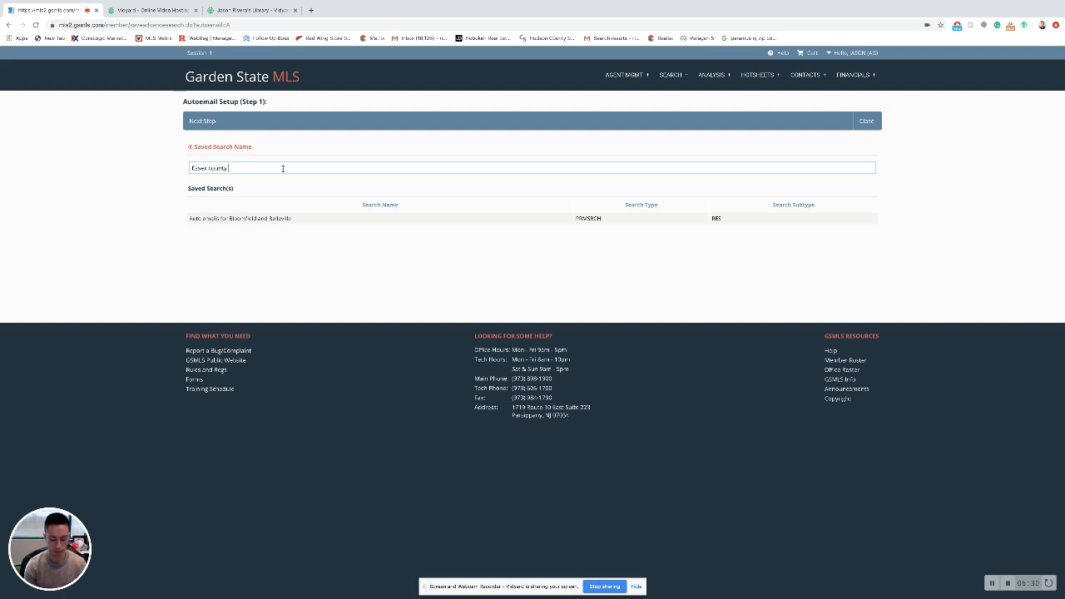
pyautogui.write('properties for ')
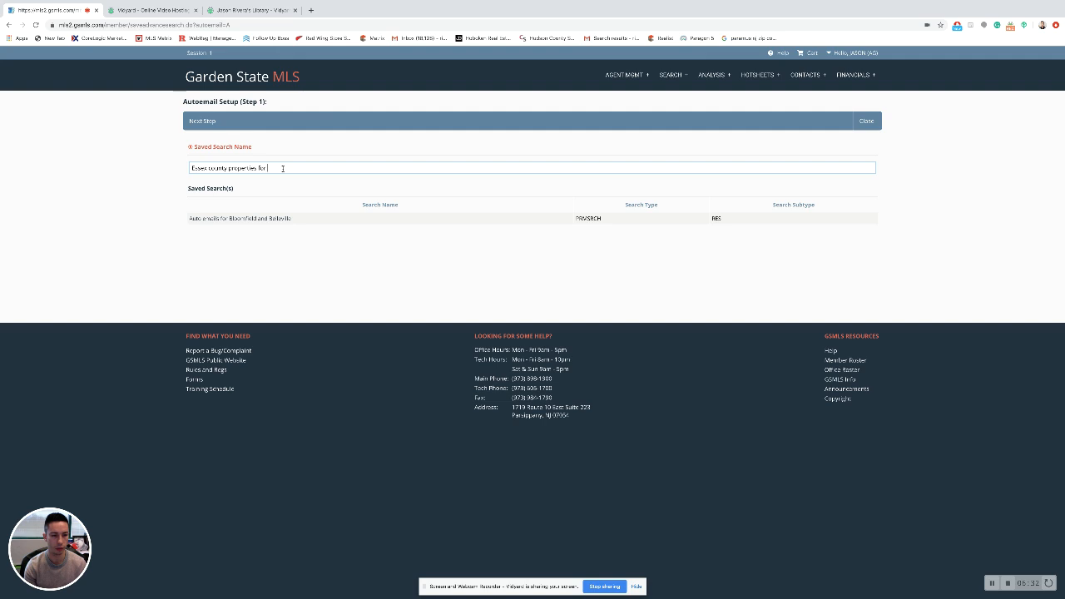
pyautogui.write('aJason')
pyautogui.click(200, 121)
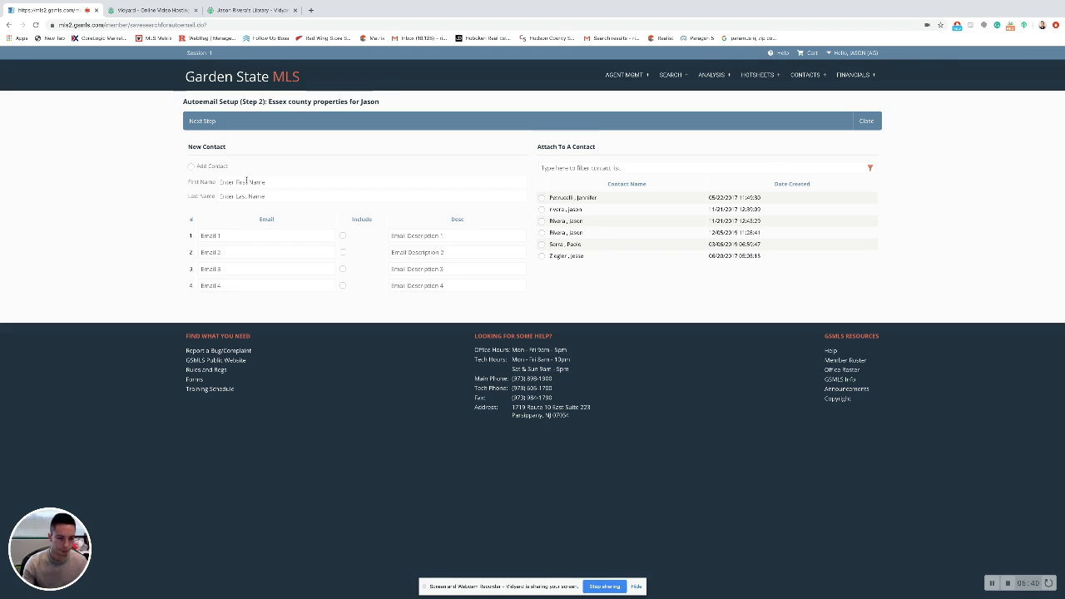
# Add a new contact with the client's first name, last name and e-mail, including Email 1.
pyautogui.click(211, 168)
pyautogui.click(305, 182)
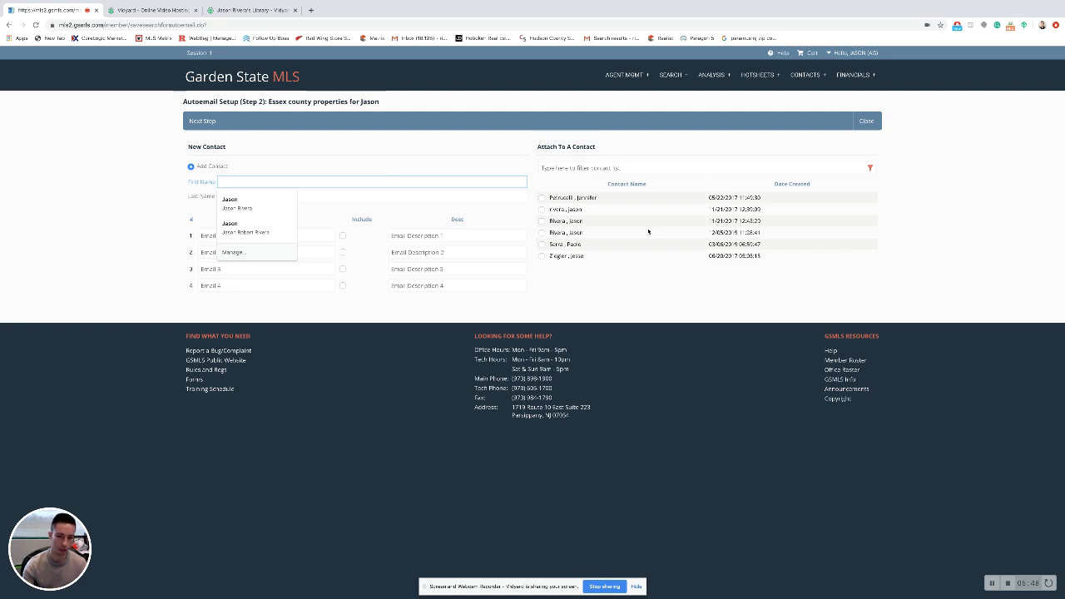
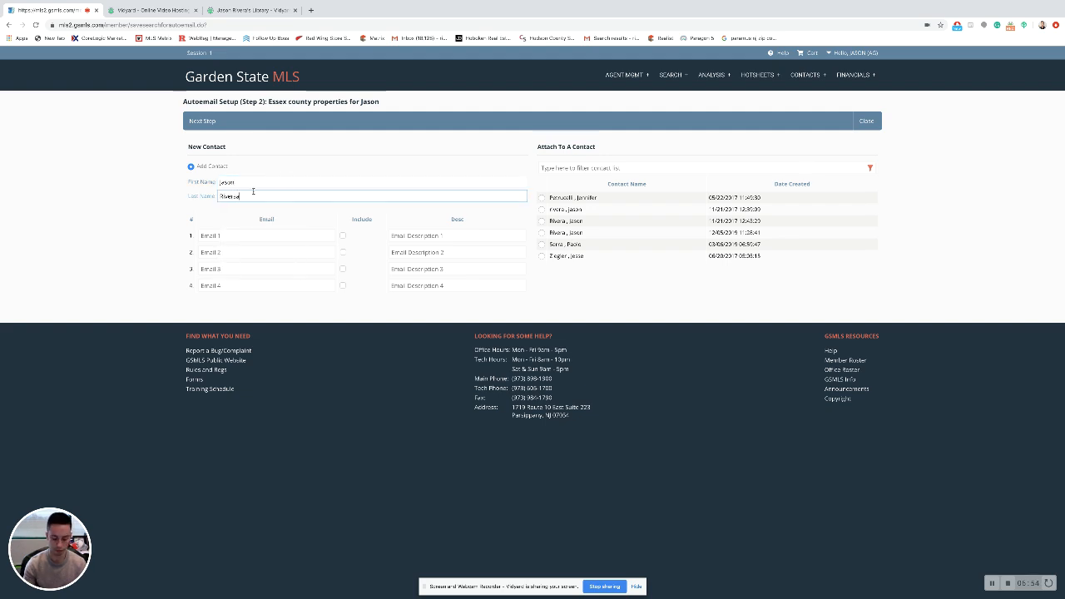
pyautogui.click(293, 235)
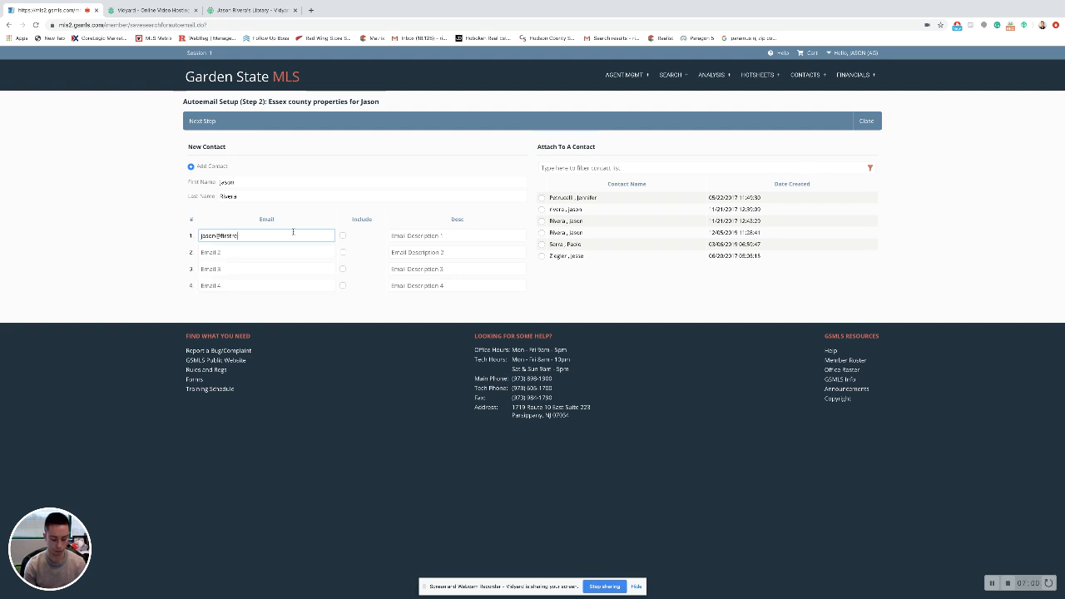
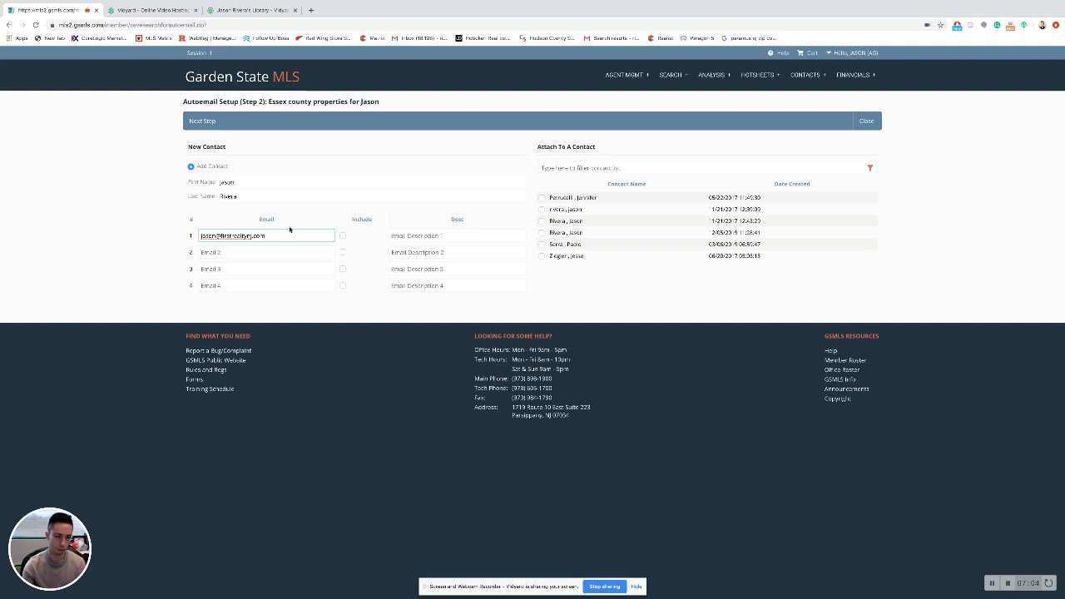
pyautogui.click(342, 236)
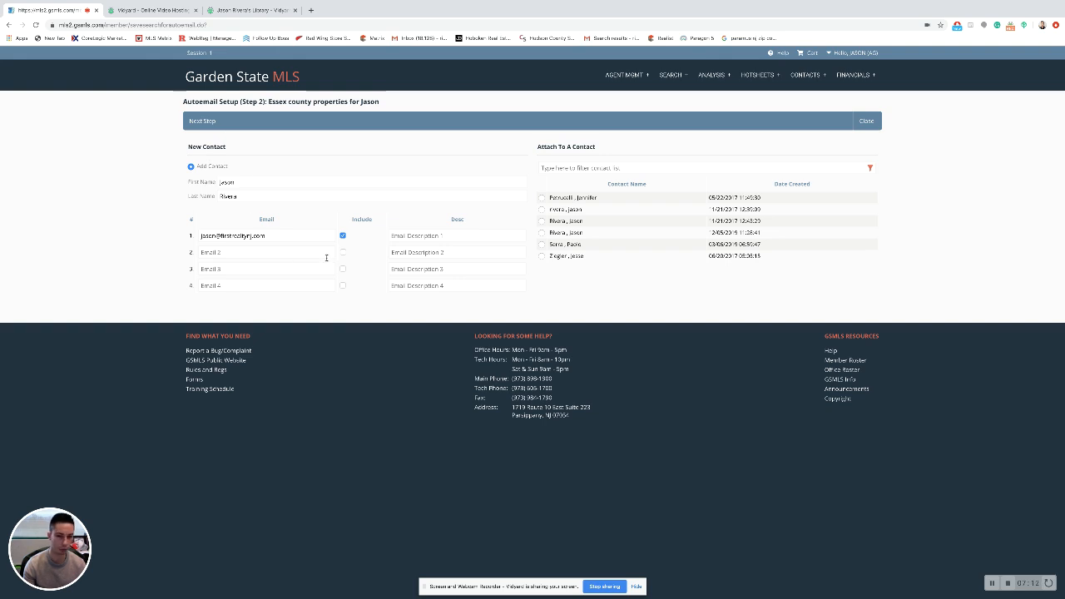
pyautogui.click(204, 121)
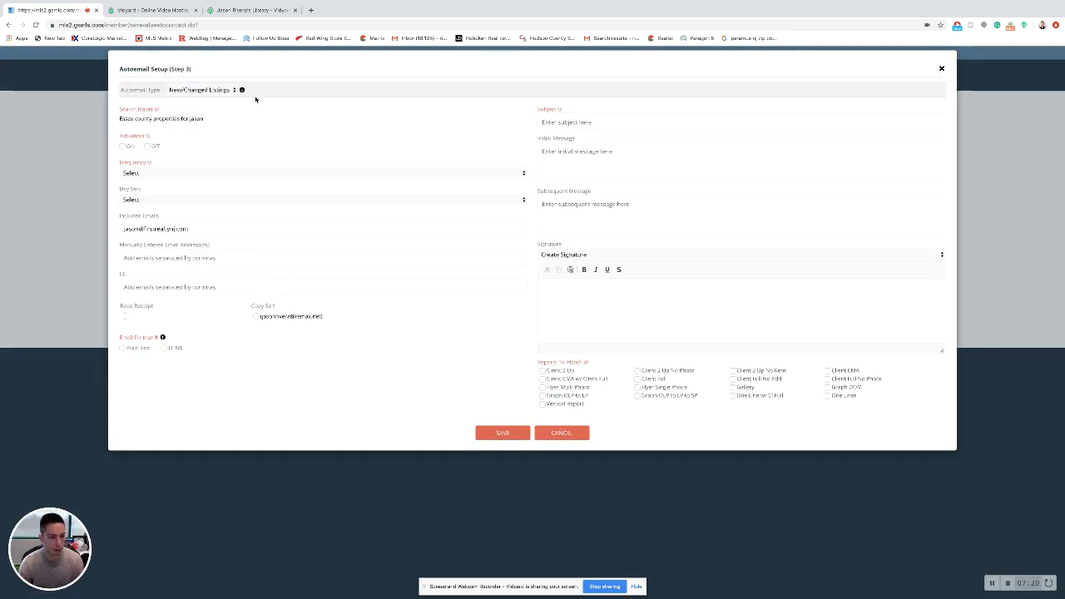
# Set the Autoemail Type to New/Changed Listings and Activation to On.
pyautogui.click(192, 92)
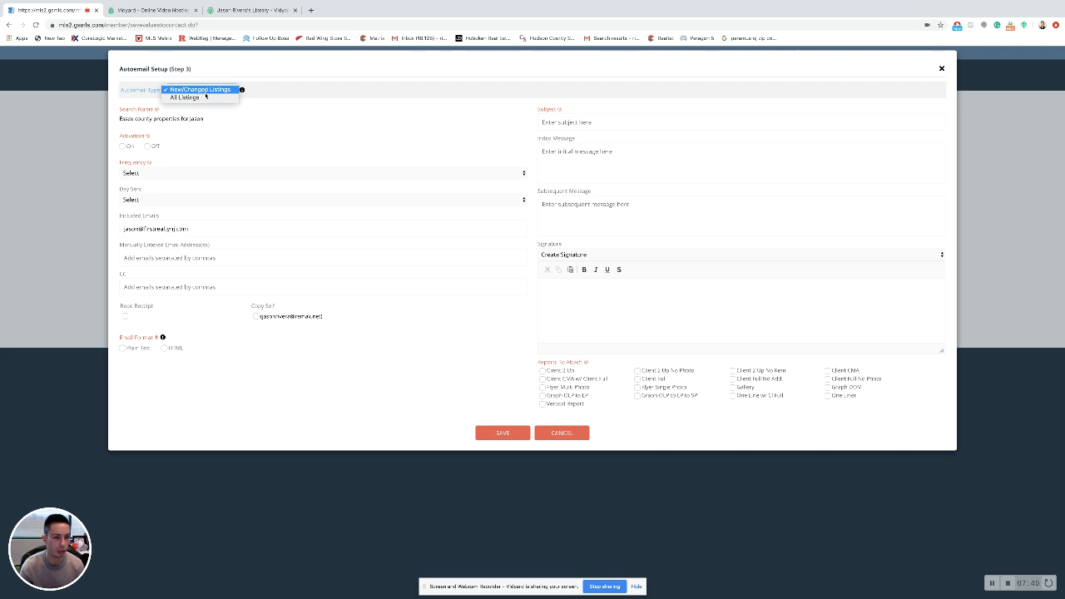
pyautogui.click(205, 96)
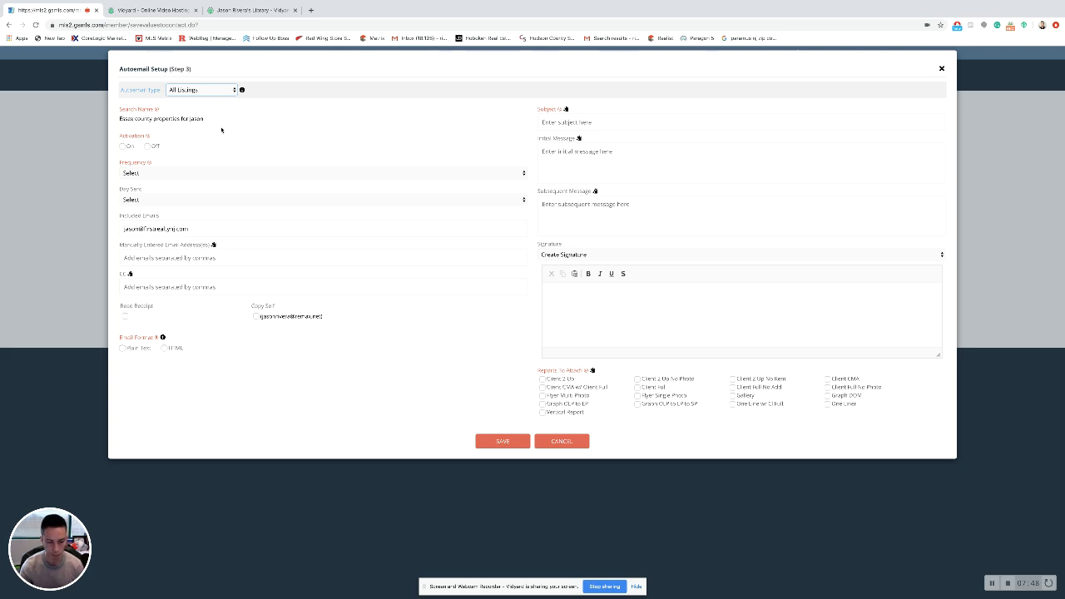
pyautogui.click(192, 94)
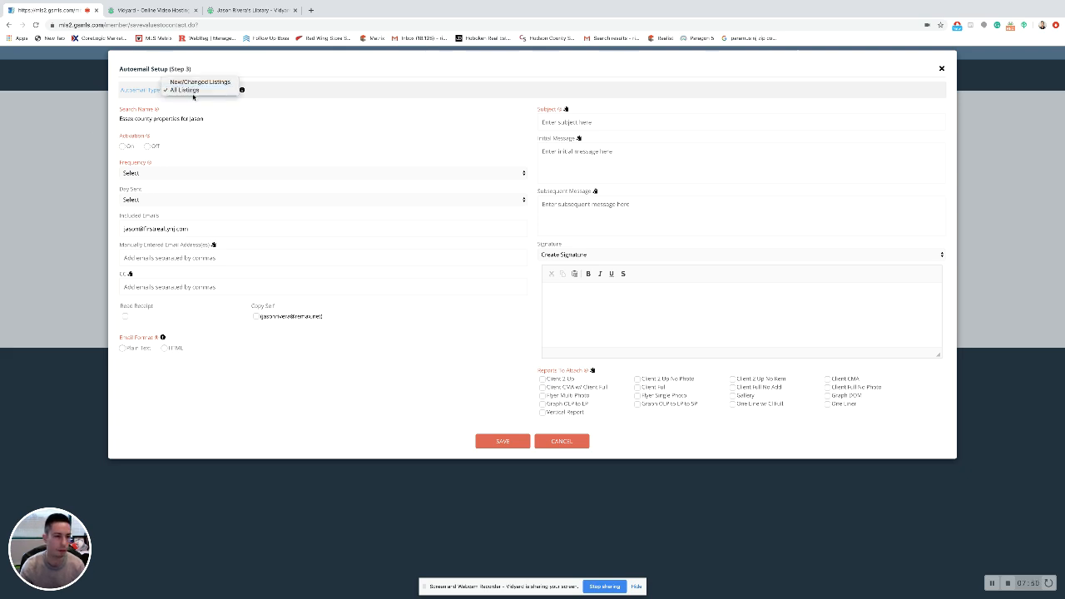
pyautogui.click(197, 81)
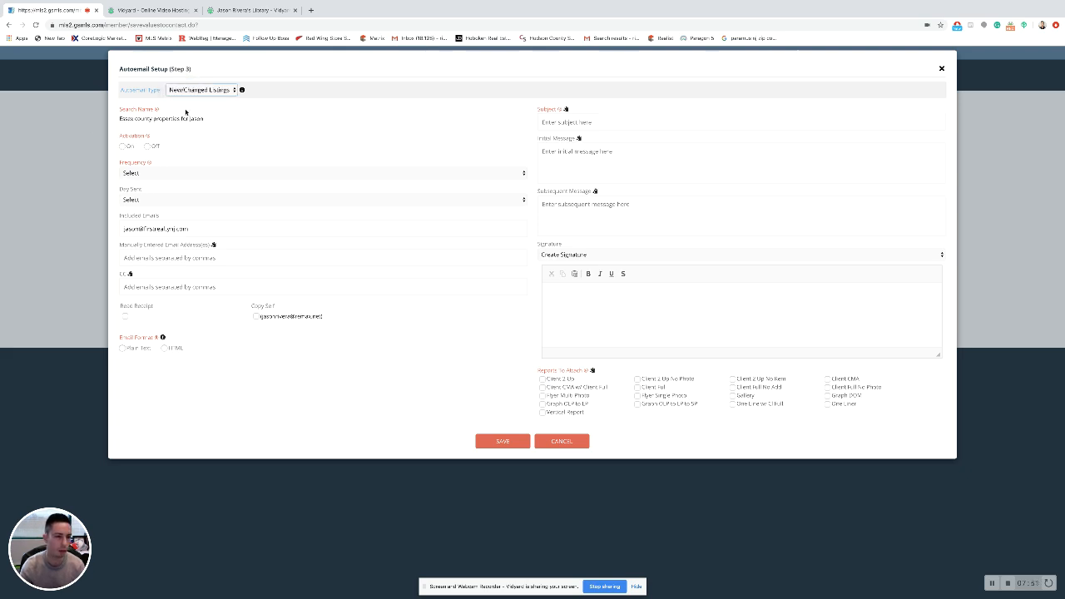
pyautogui.click(126, 146)
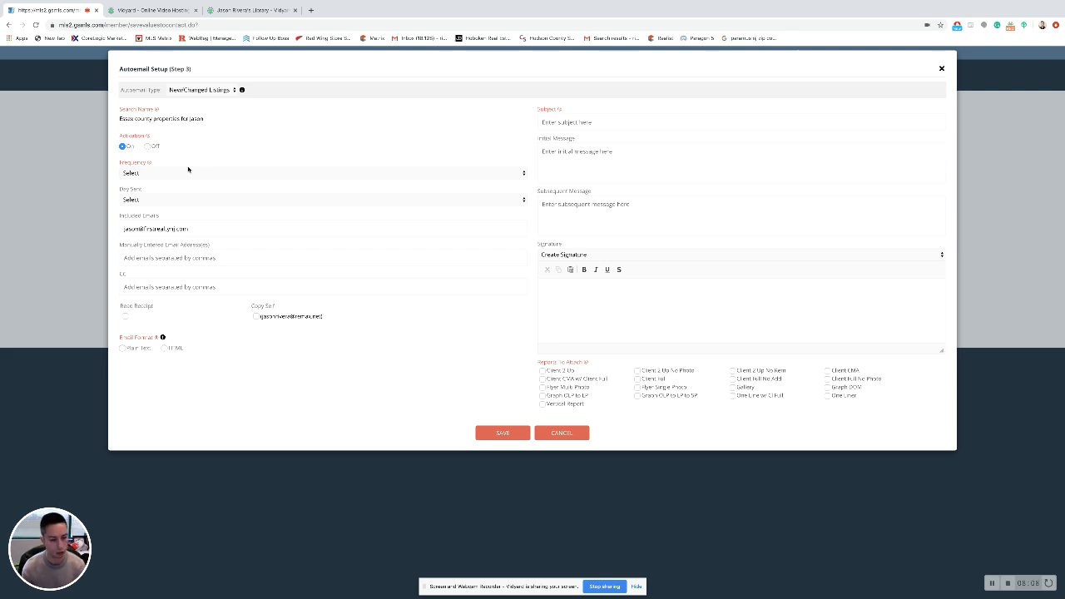
# Choose Daily as the autoemail sending frequency.
pyautogui.click(179, 172)
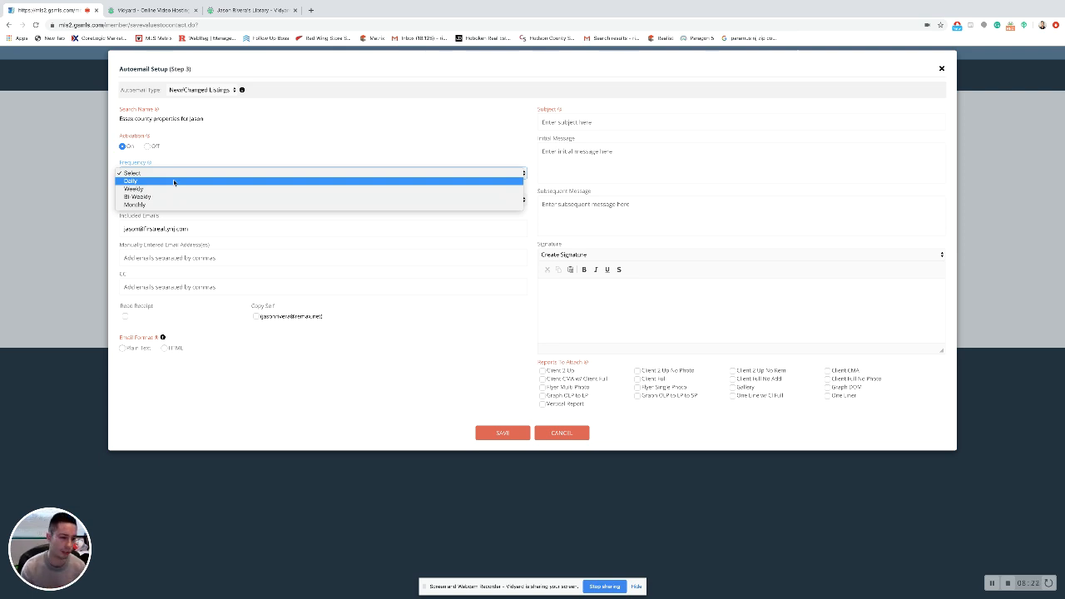
pyautogui.click(174, 182)
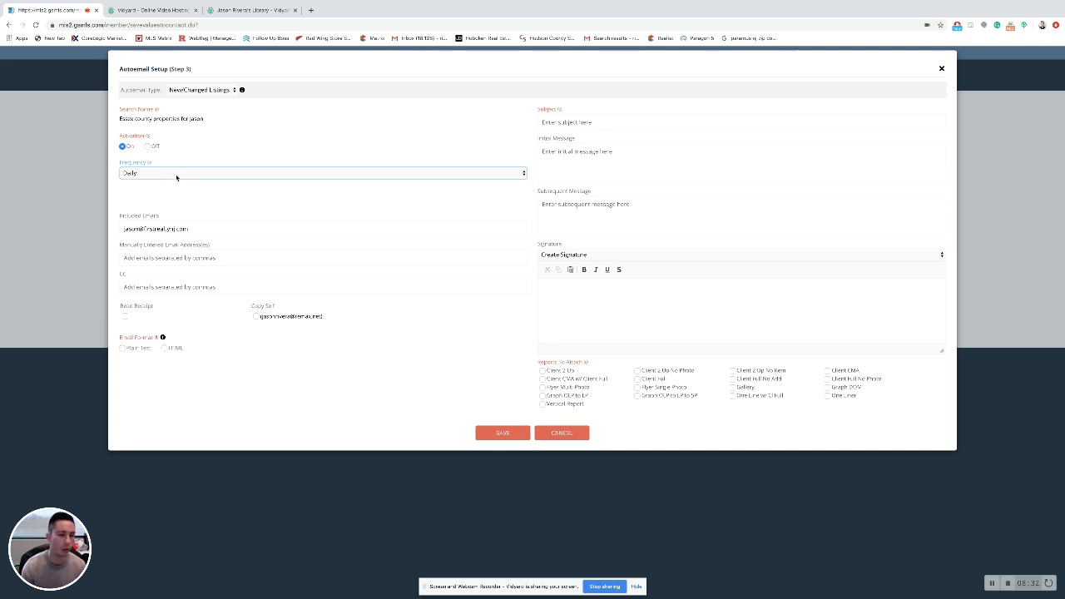
pyautogui.click(176, 174)
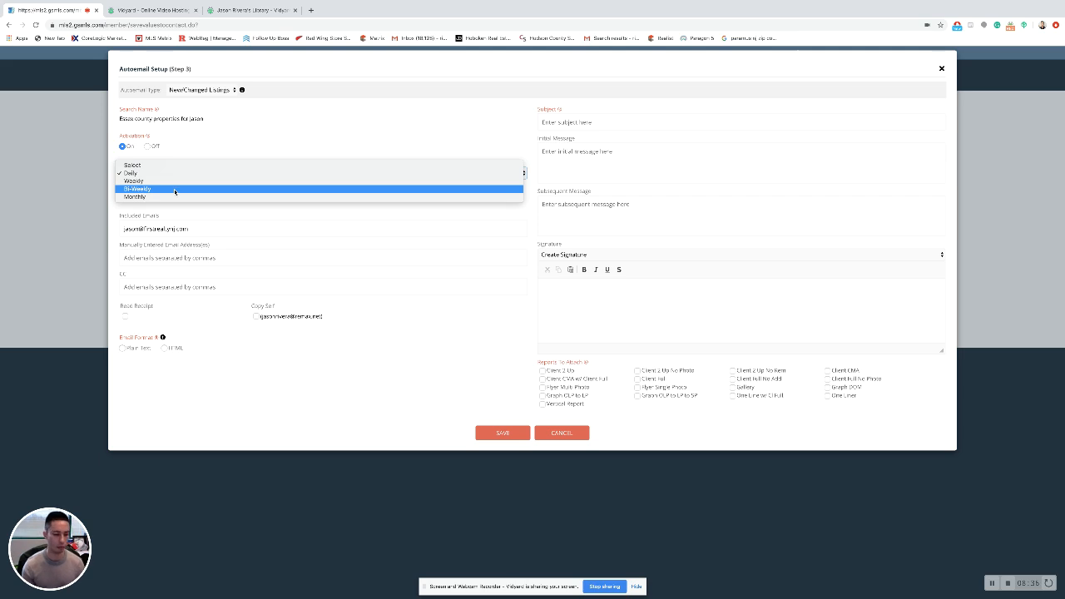
pyautogui.click(310, 214)
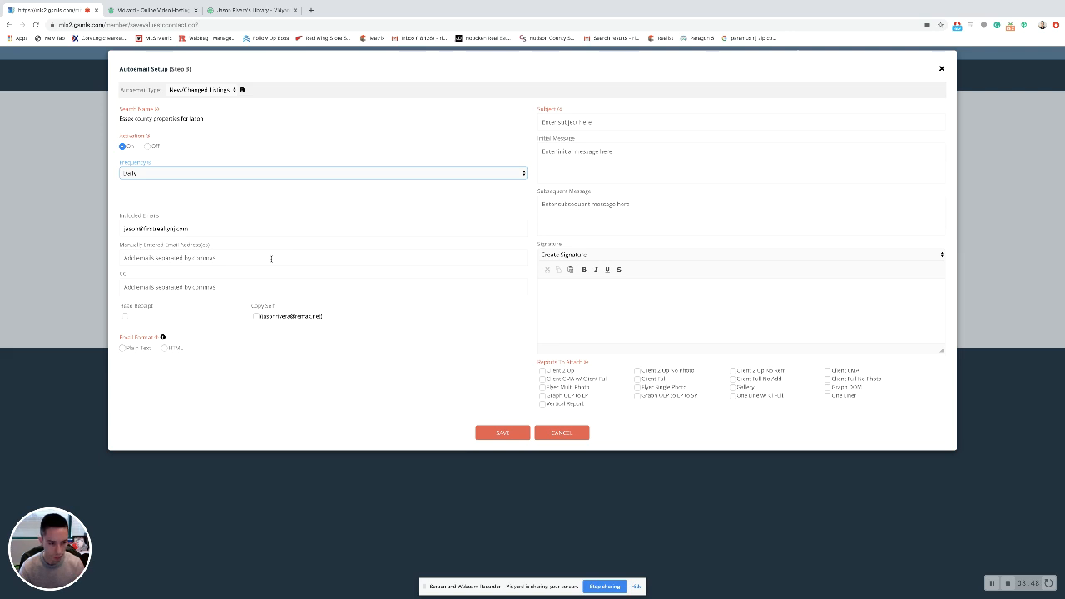
# Check the recipient and CC fields, then turn on Read Receipt and select HTML email format.
pyautogui.click(201, 232)
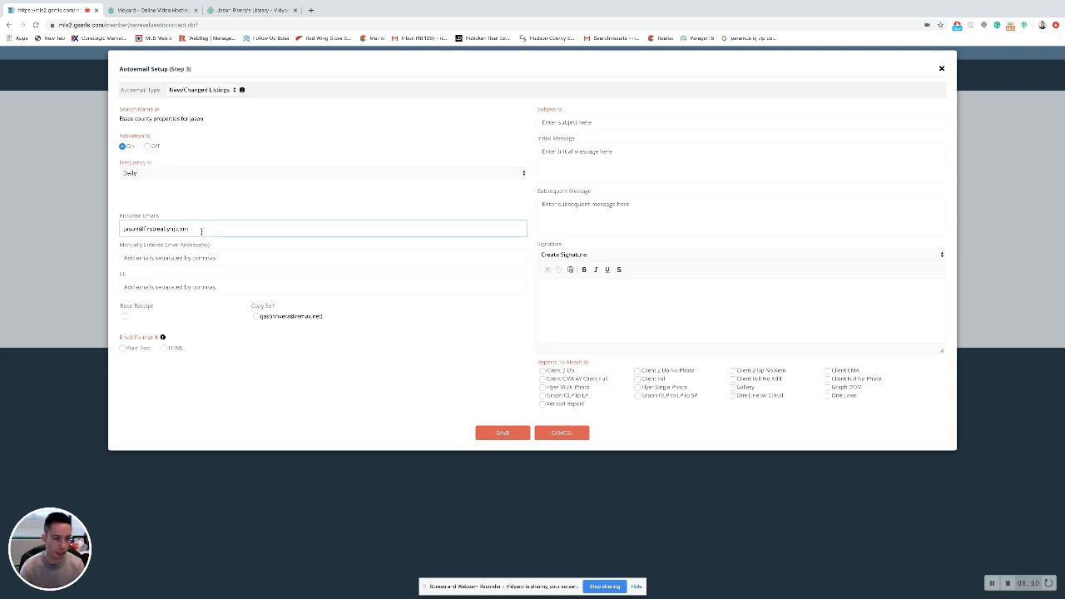
pyautogui.click(216, 258)
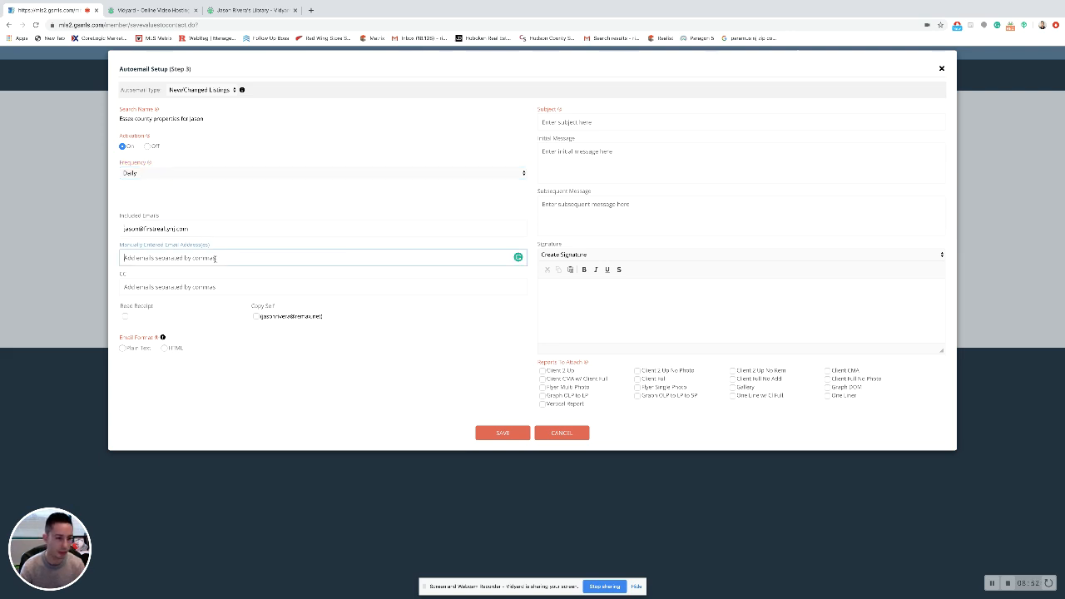
pyautogui.click(207, 287)
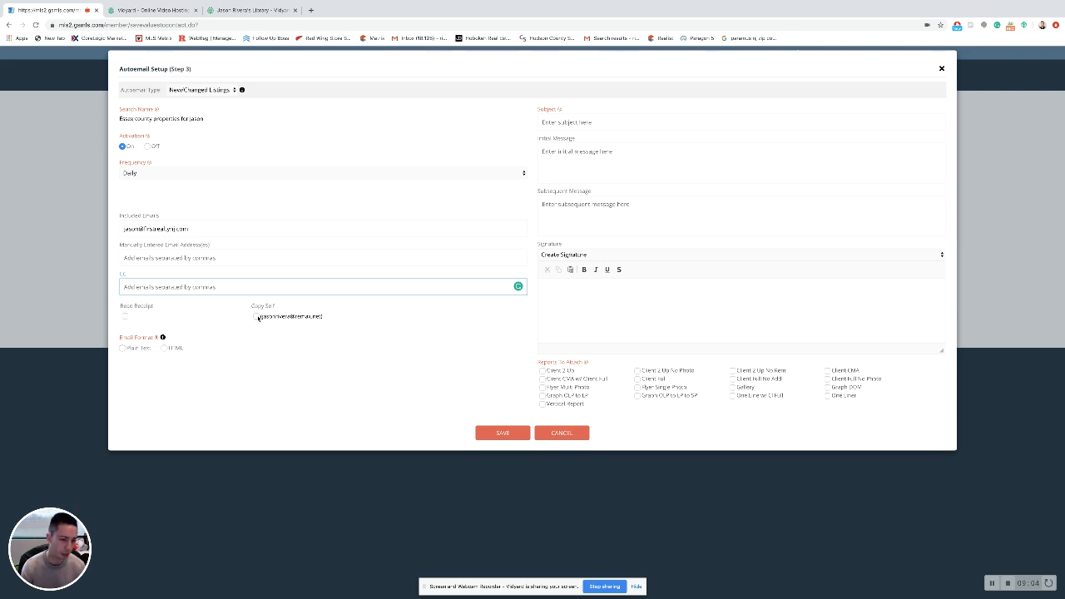
pyautogui.click(125, 317)
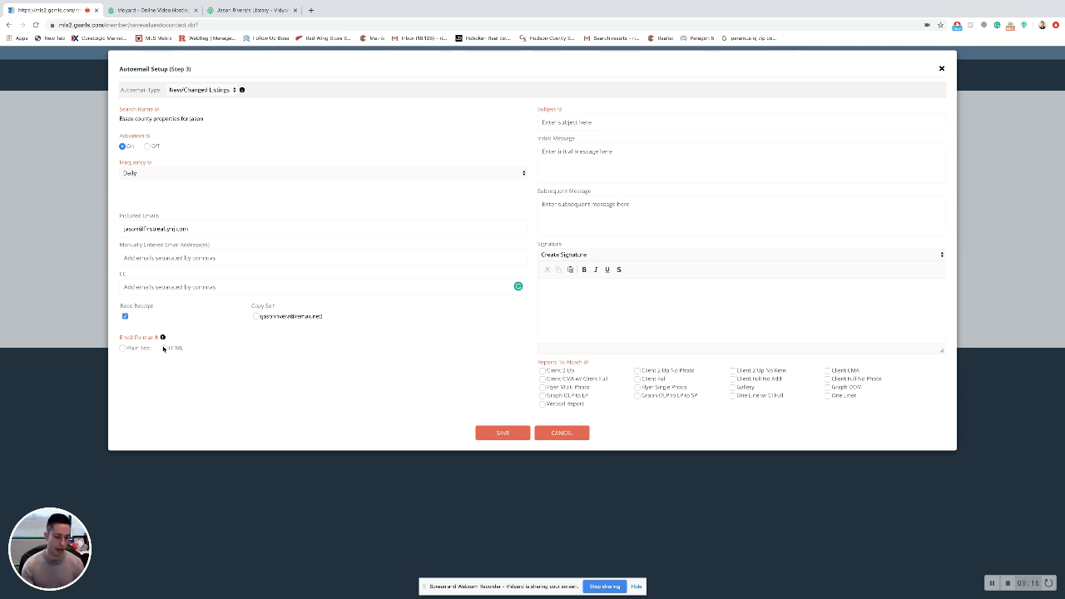
pyautogui.click(164, 348)
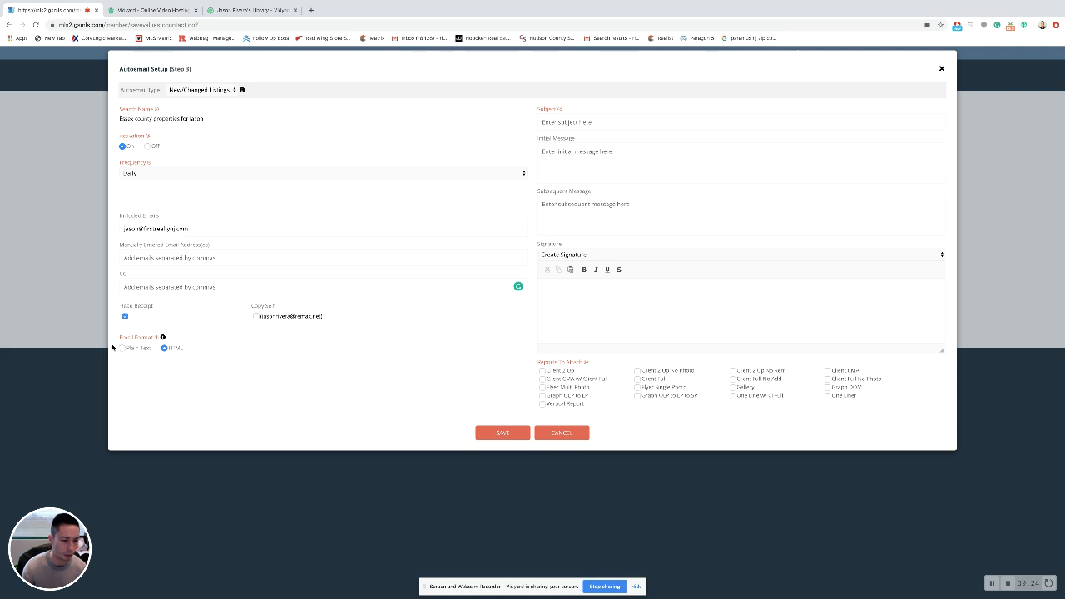
pyautogui.click(124, 349)
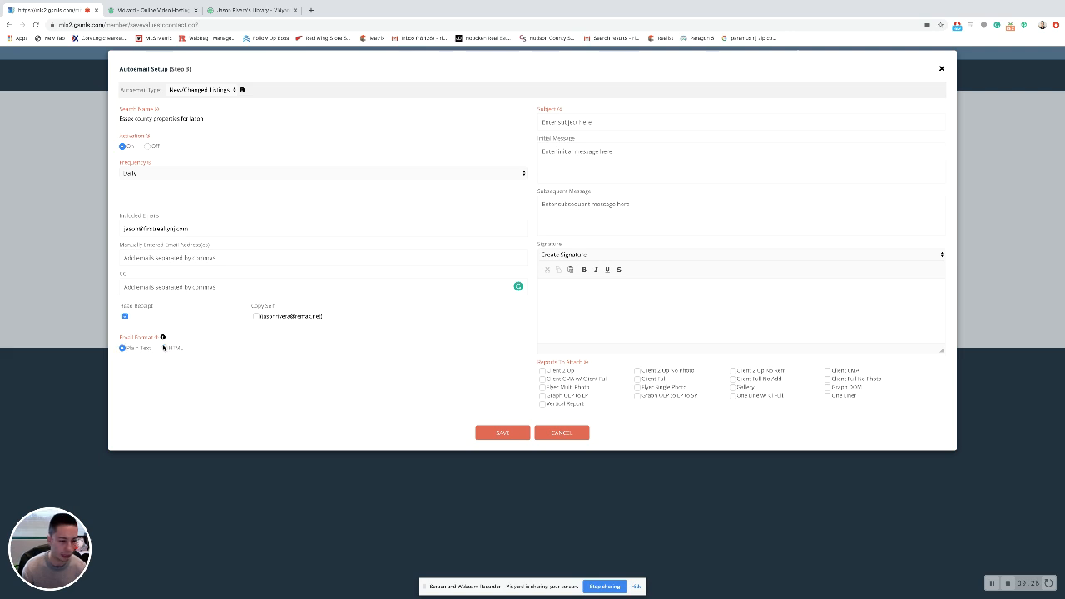
pyautogui.click(164, 348)
# Set the autoemail subject to 'Homes for' followed by the client's first name.
pyautogui.moveTo(163, 338)
pyautogui.click(578, 127)
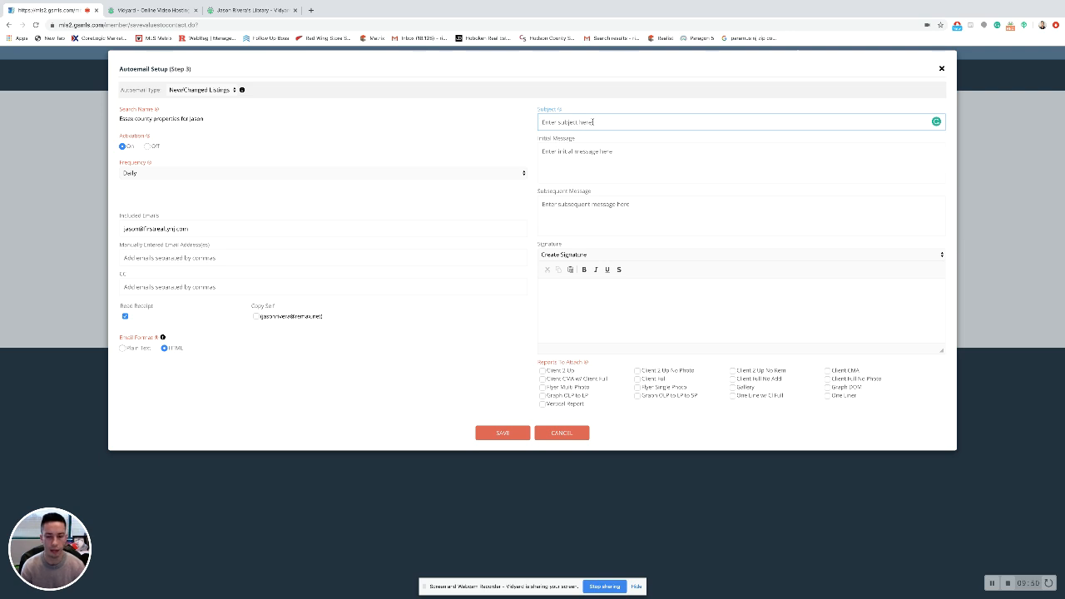
pyautogui.write('Homes for ')
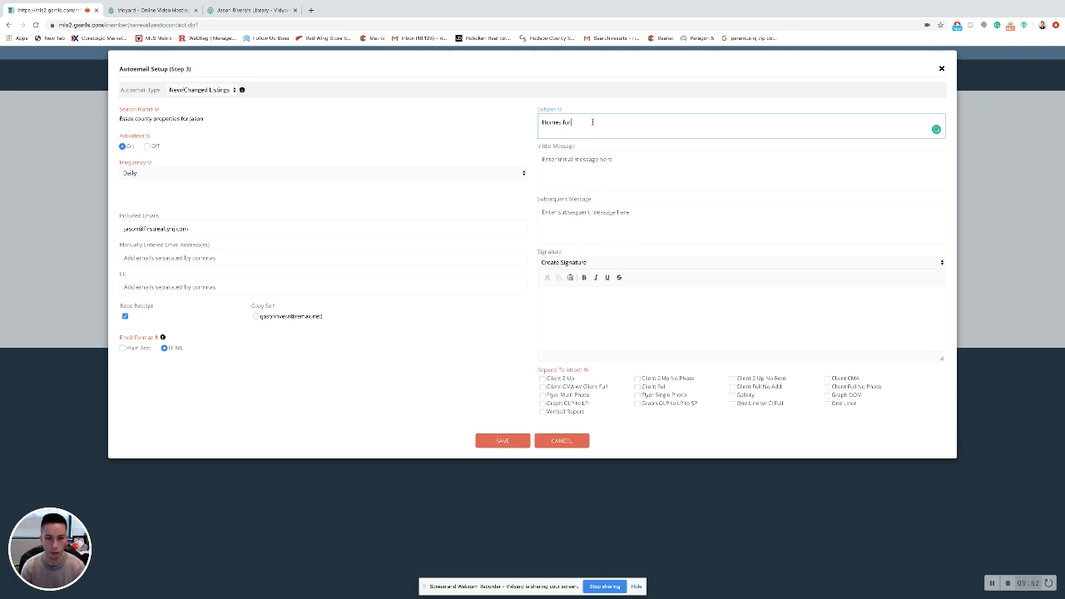
pyautogui.write('Jason')
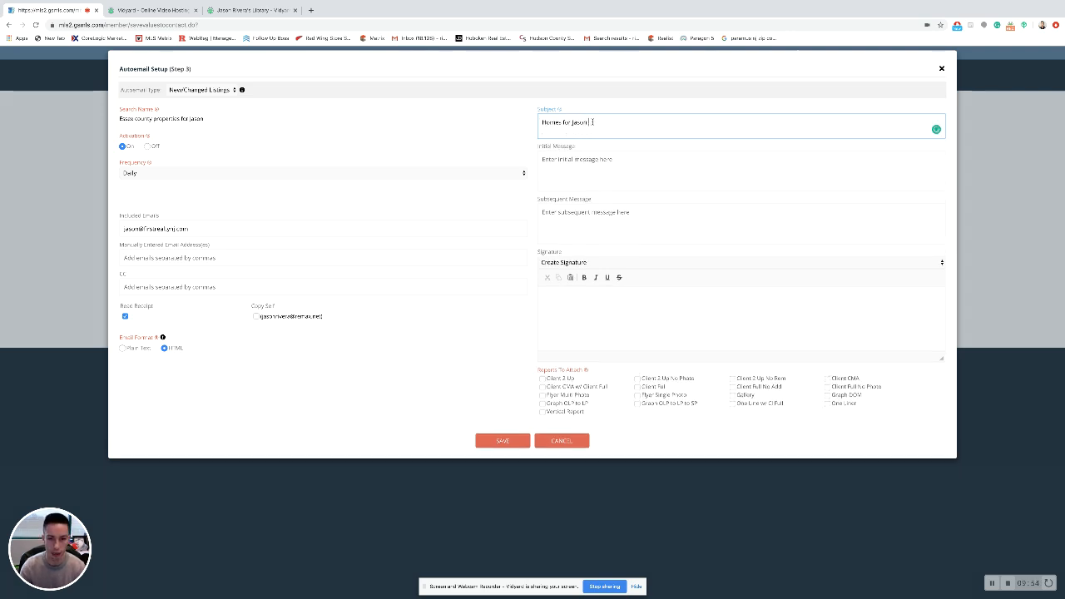
# Write the initial message greeting the client and explaining automatic emails for matching properties in their towns.
pyautogui.click(575, 170)
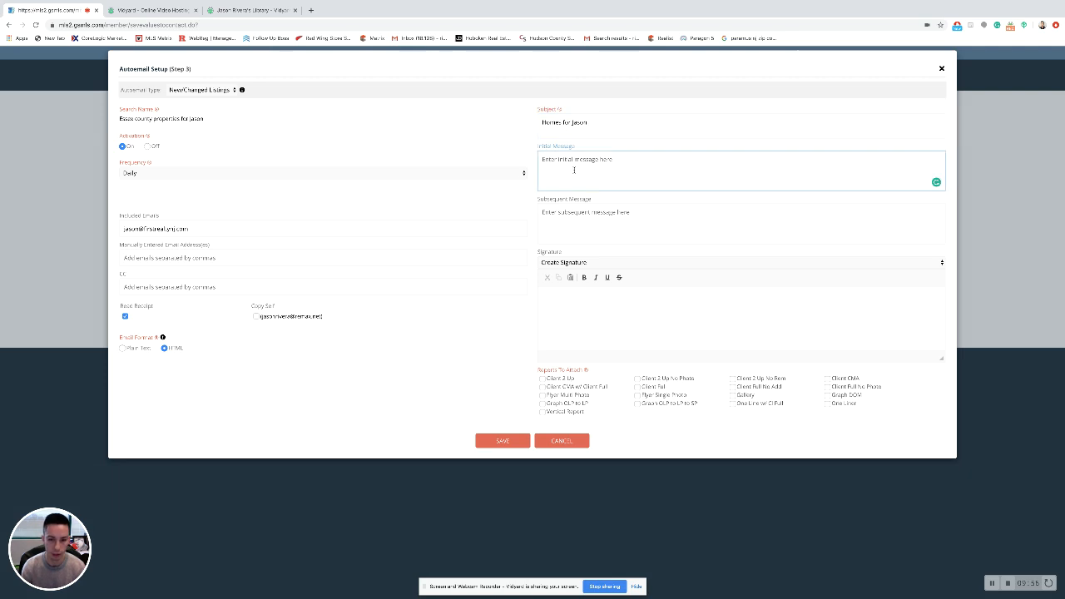
pyautogui.write('Hi Jason,  ')
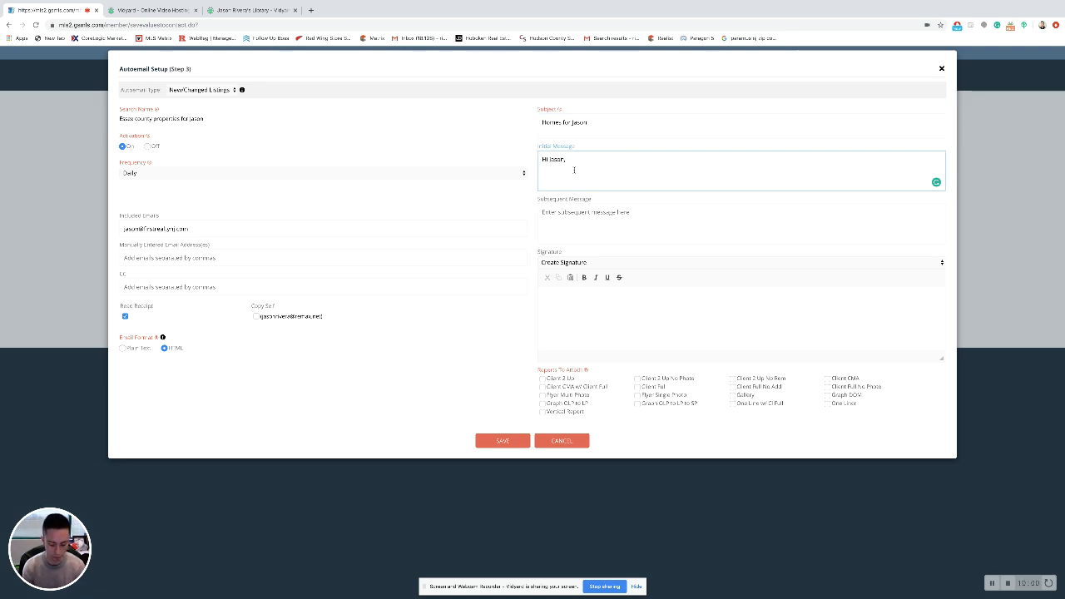
pyautogui.write('These')
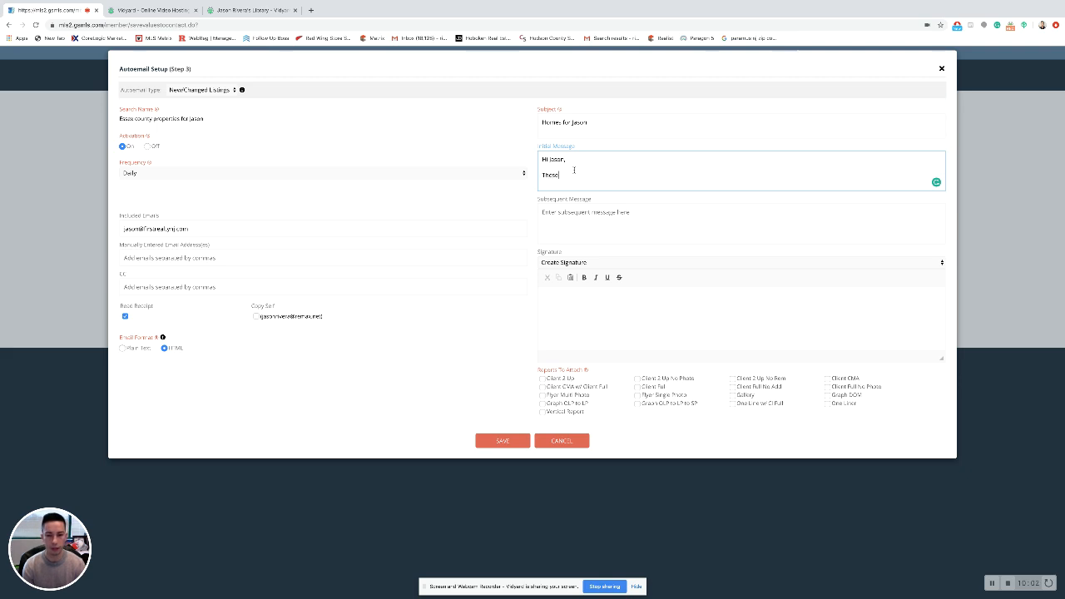
pyautogui.press('BackSpace')
pyautogui.press('BackSpace')
pyautogui.press('BackSpace')
pyautogui.press('BackSpace')
pyautogui.press('BackSpace')
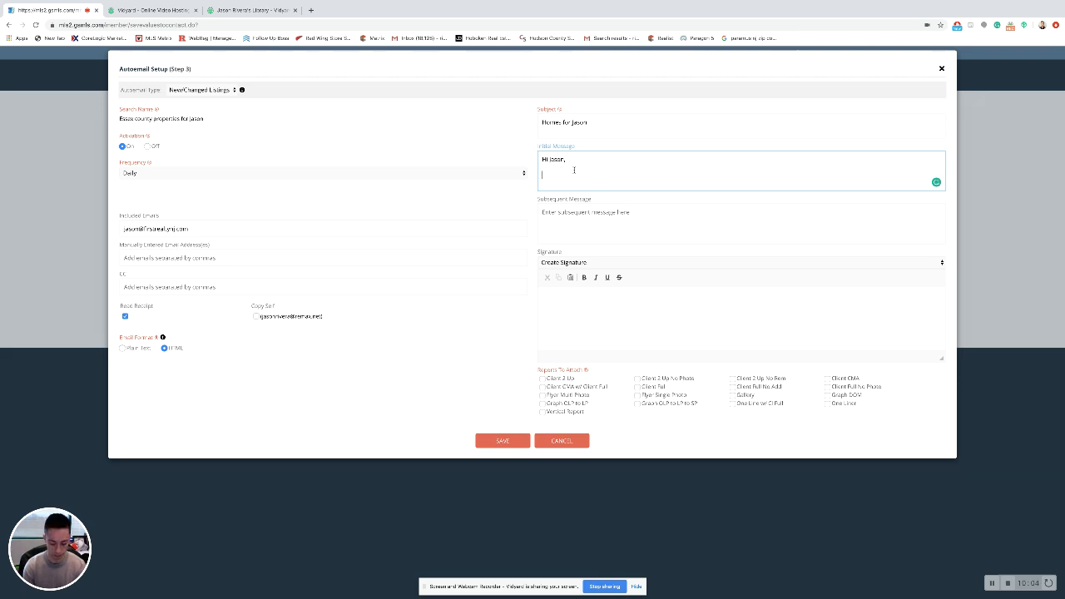
pyautogui.write("I've set")
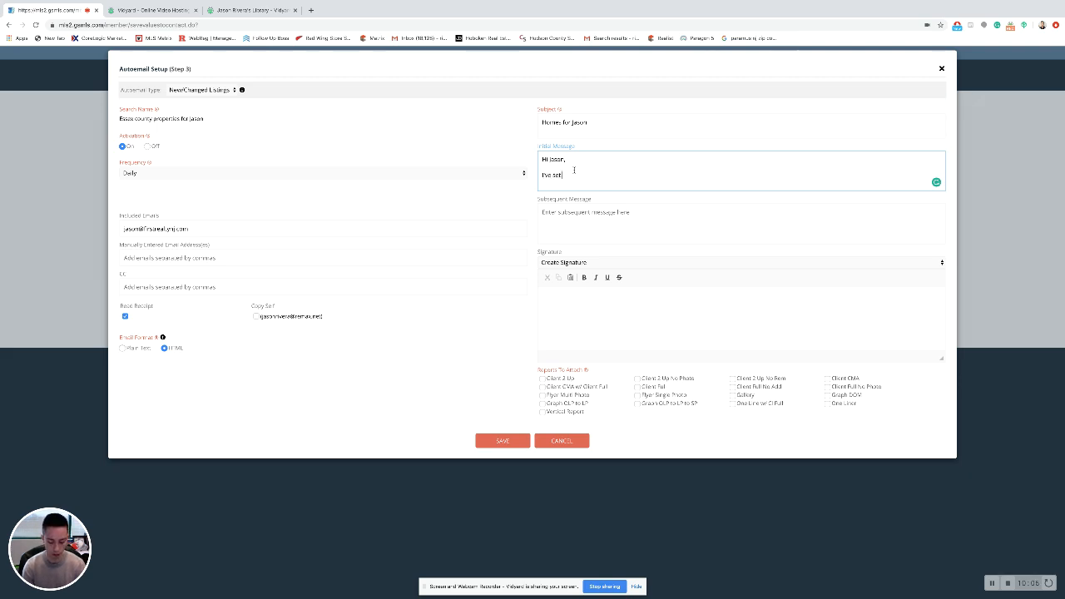
pyautogui.write(' you up with automatic')
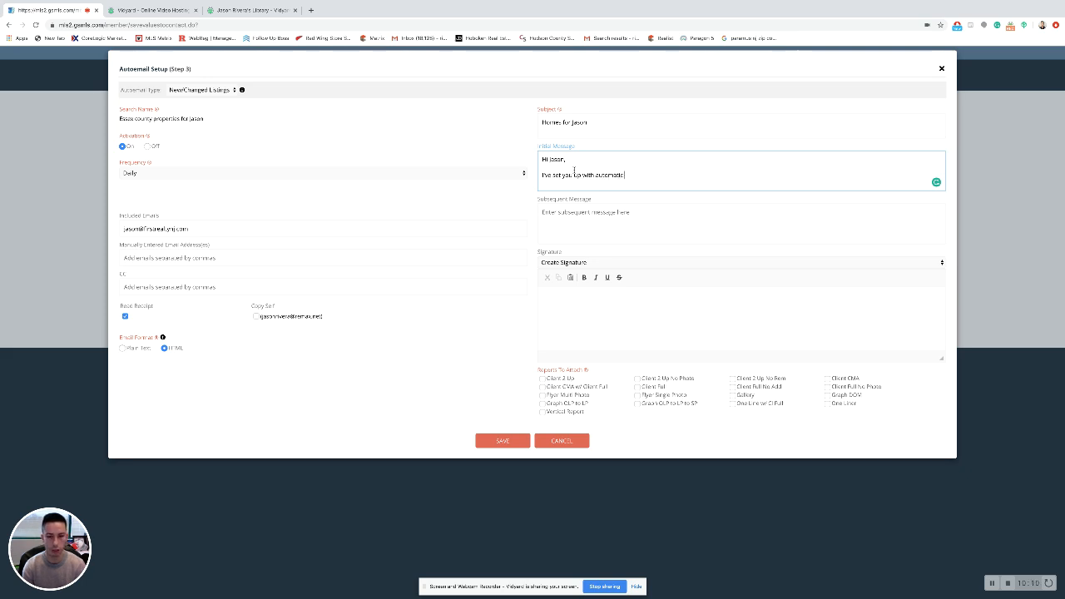
pyautogui.write(' emai')
pyautogui.write('for the properties that you')
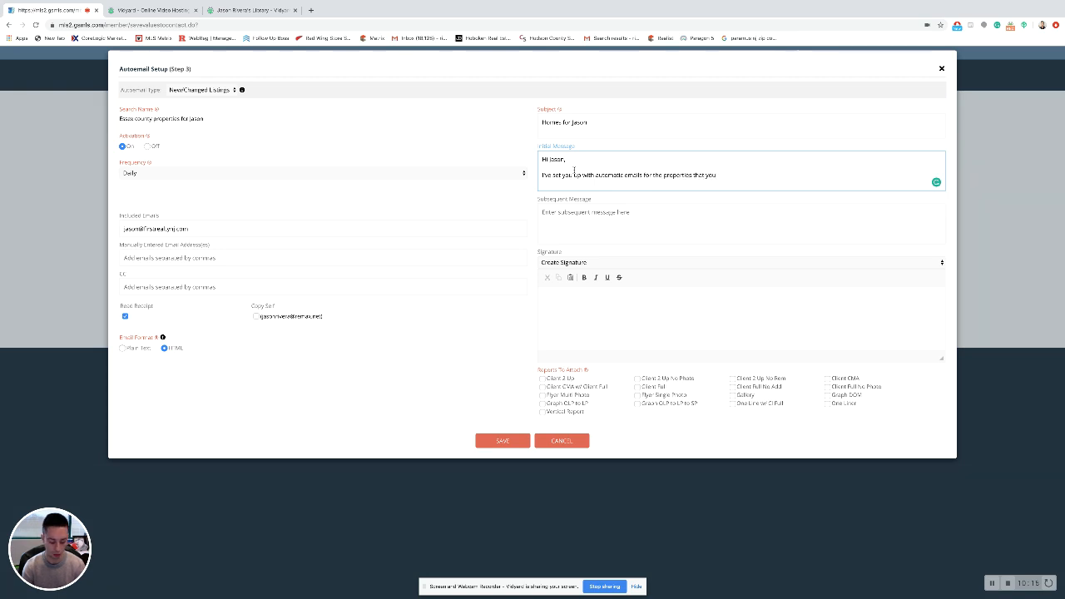
pyautogui.press('BackSpace')
pyautogui.press('BackSpace')
pyautogui.press('BackSpace')
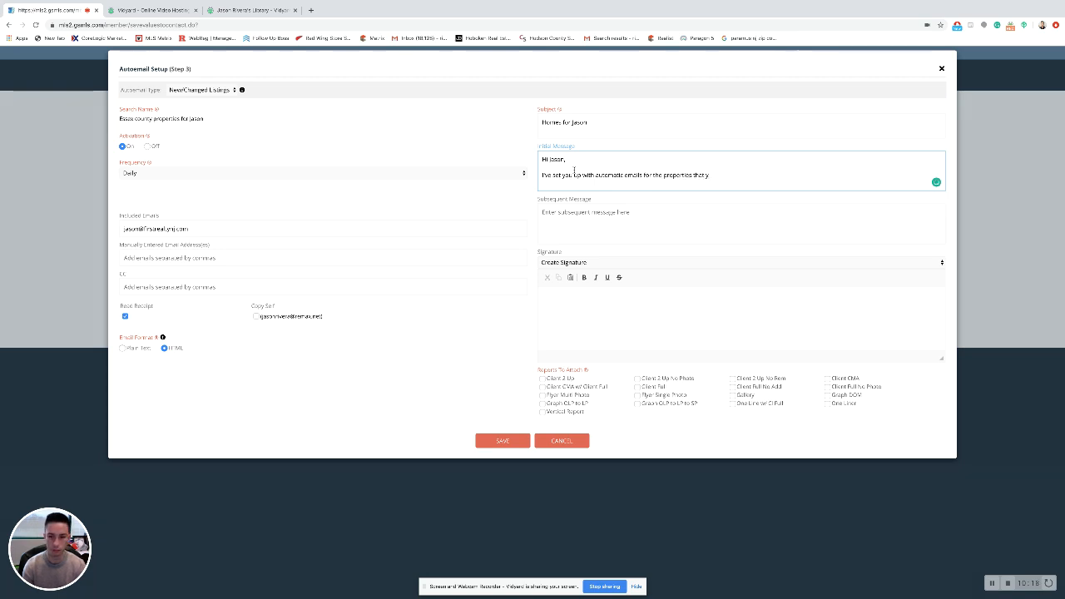
pyautogui.write('tht your criteri')
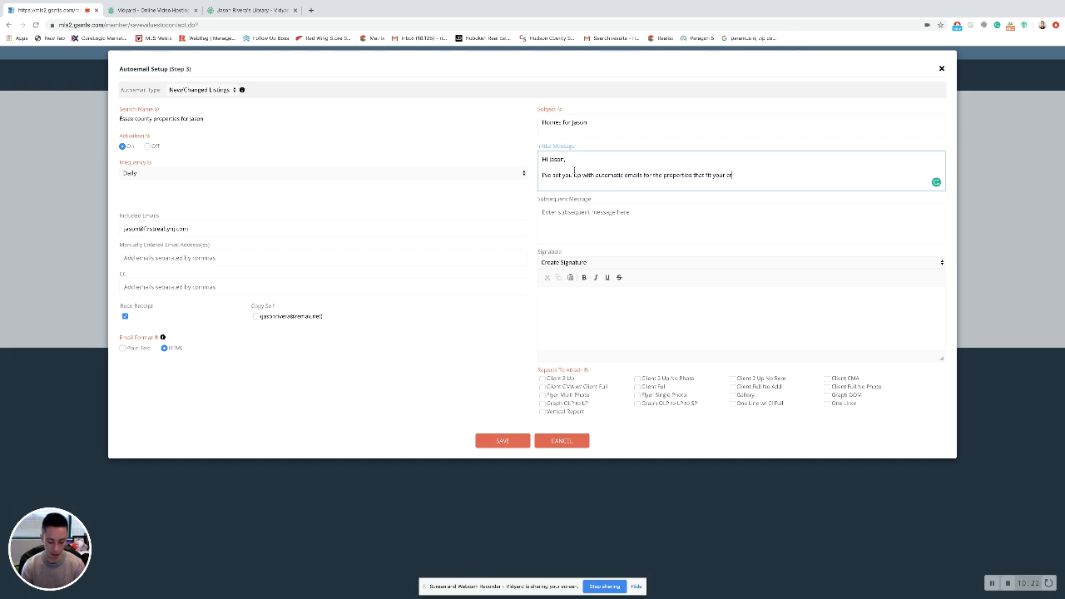
pyautogui.write('a in ')
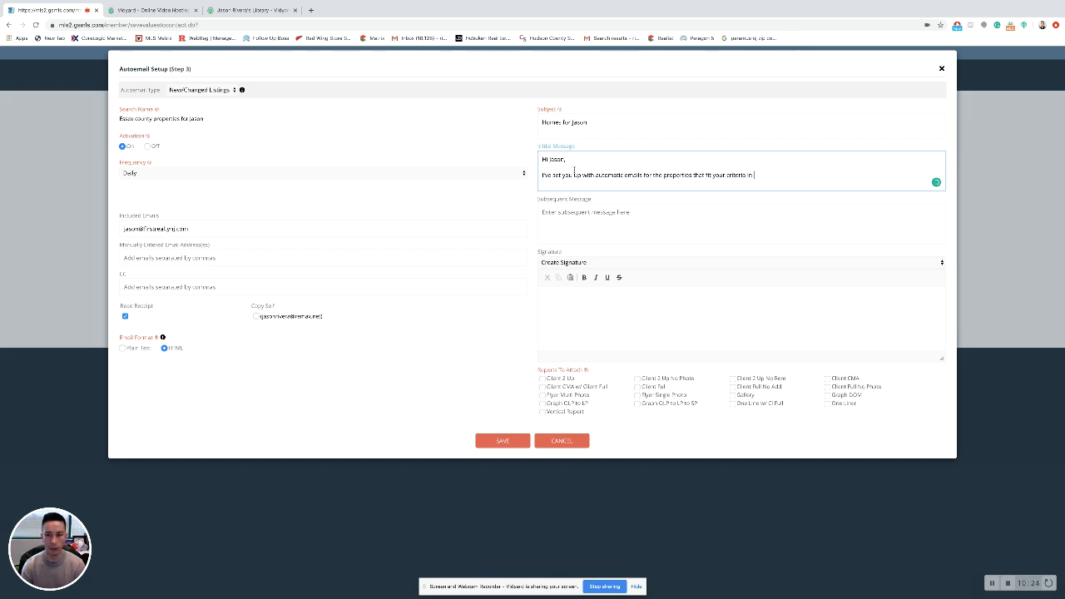
pyautogui.write('the various towns')
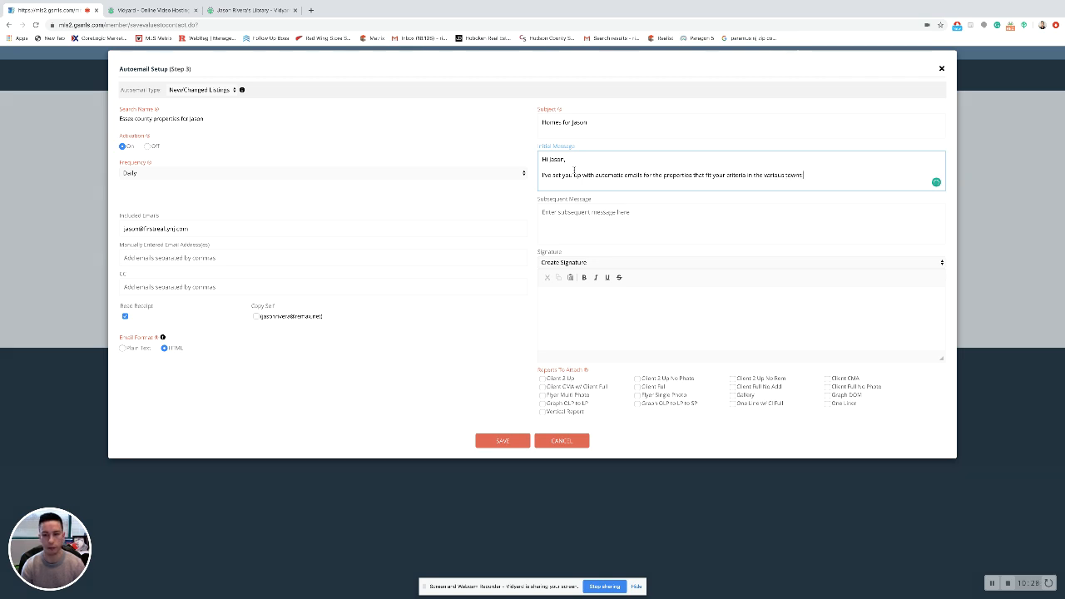
pyautogui.write(' you are ')
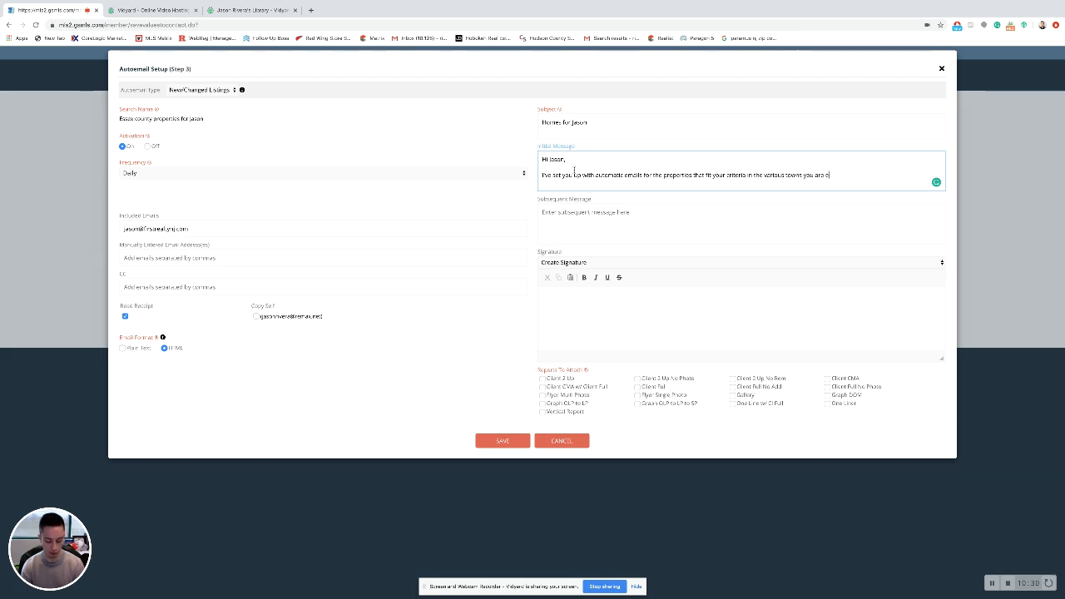
pyautogui.write('interested in')
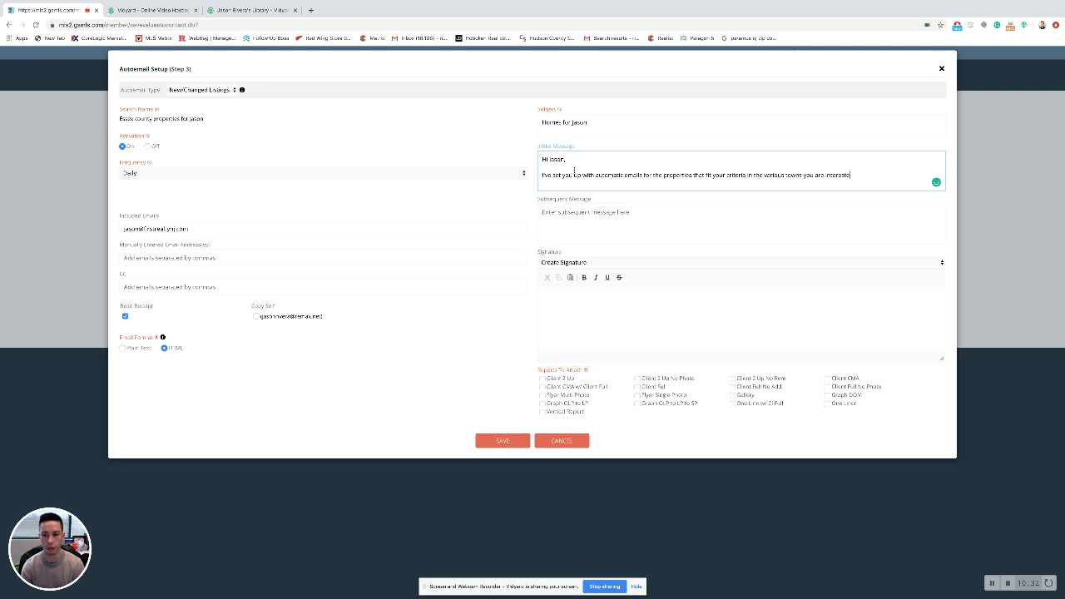
pyautogui.write('. Yo')
pyautogui.write("u're")
pyautogui.write('get')
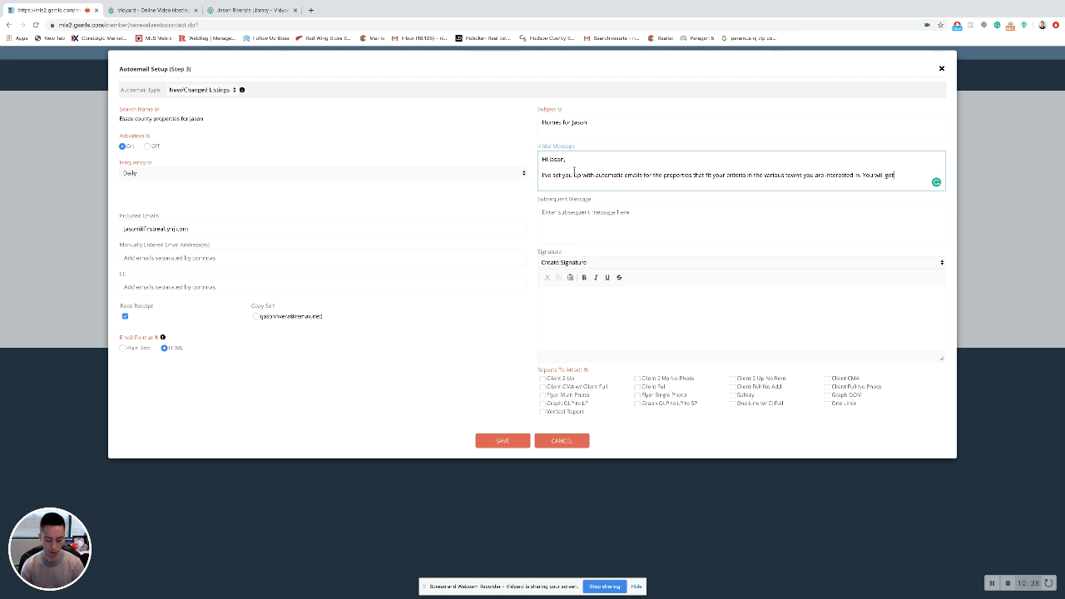
pyautogui.write(' these emails everytime a new')
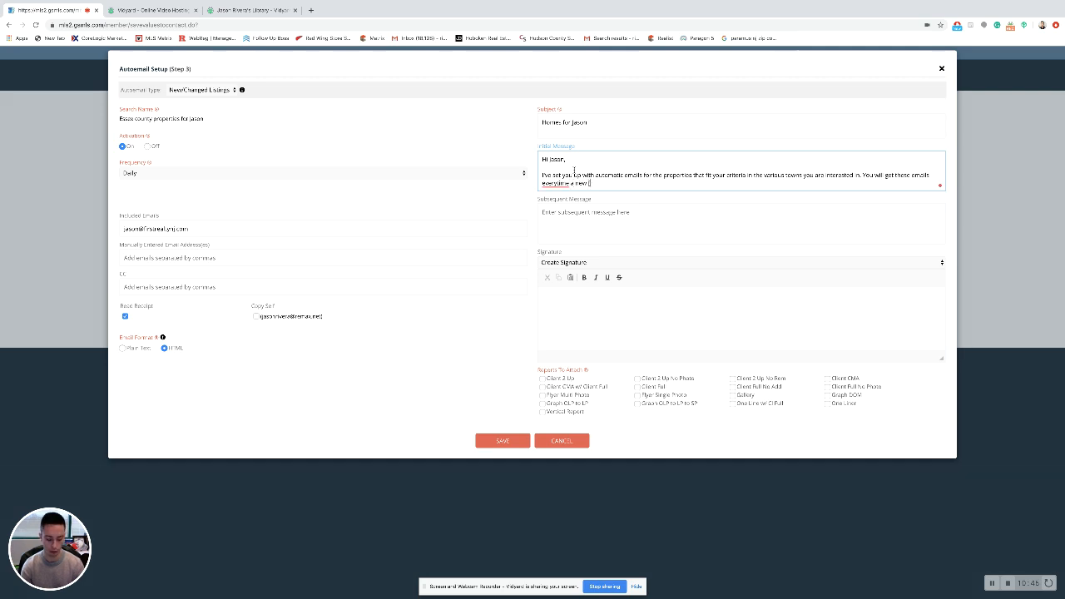
pyautogui.write(' propety is listed')
pyautogui.click(604, 201)
pyautogui.click(557, 201)
pyautogui.click(639, 183)
# Write the subsequent message: a greeting, then 'Take a look at this property and let me know what you think.'.
pyautogui.write('.')
pyautogui.click(652, 216)
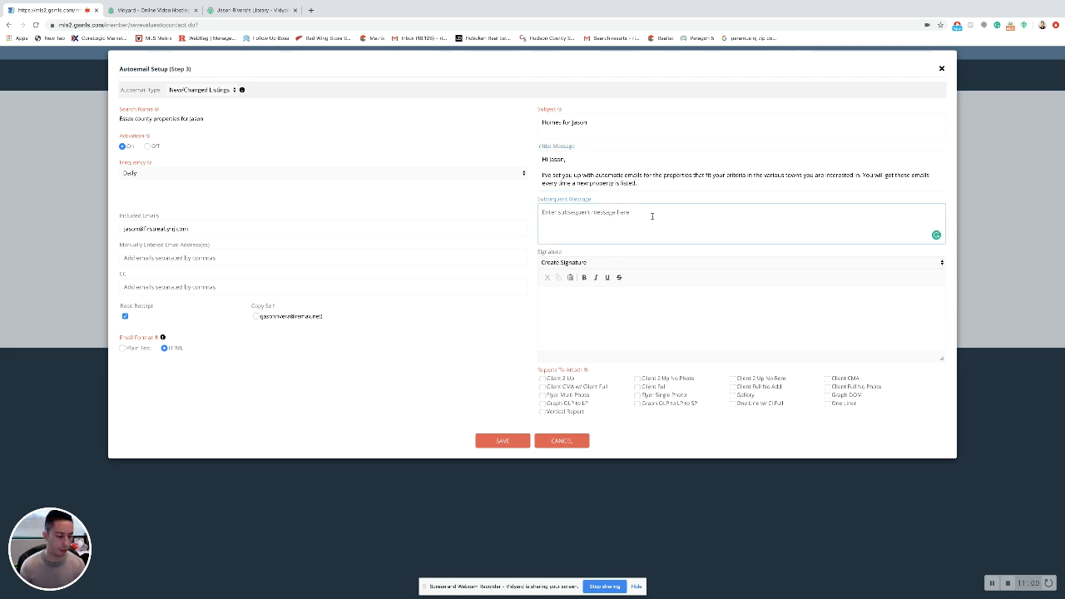
pyautogui.write('Hi Jason,')
pyautogui.press('Return')
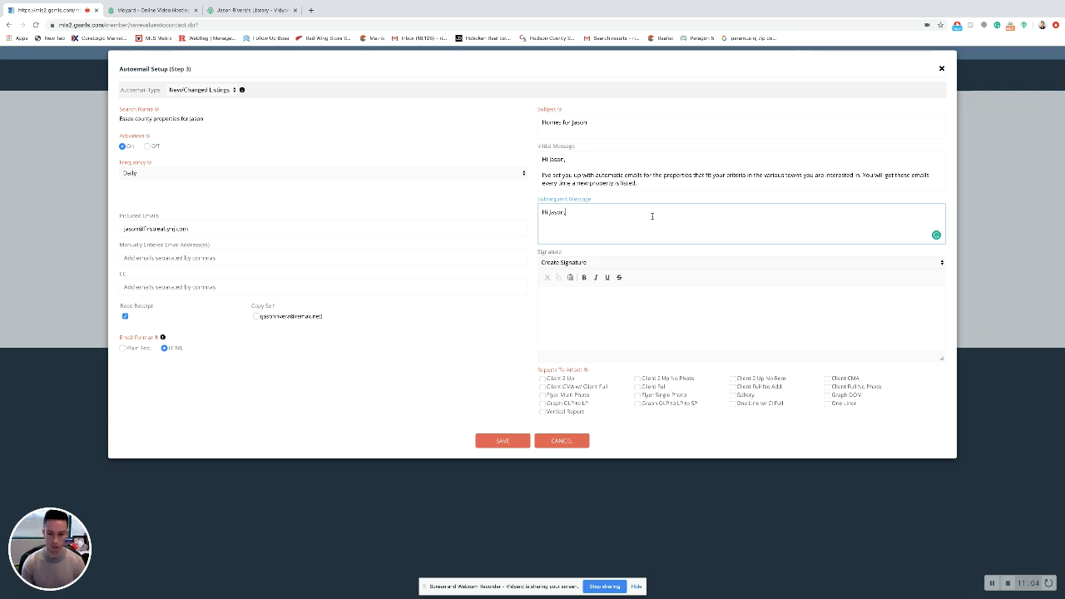
pyautogui.write('Take a l')
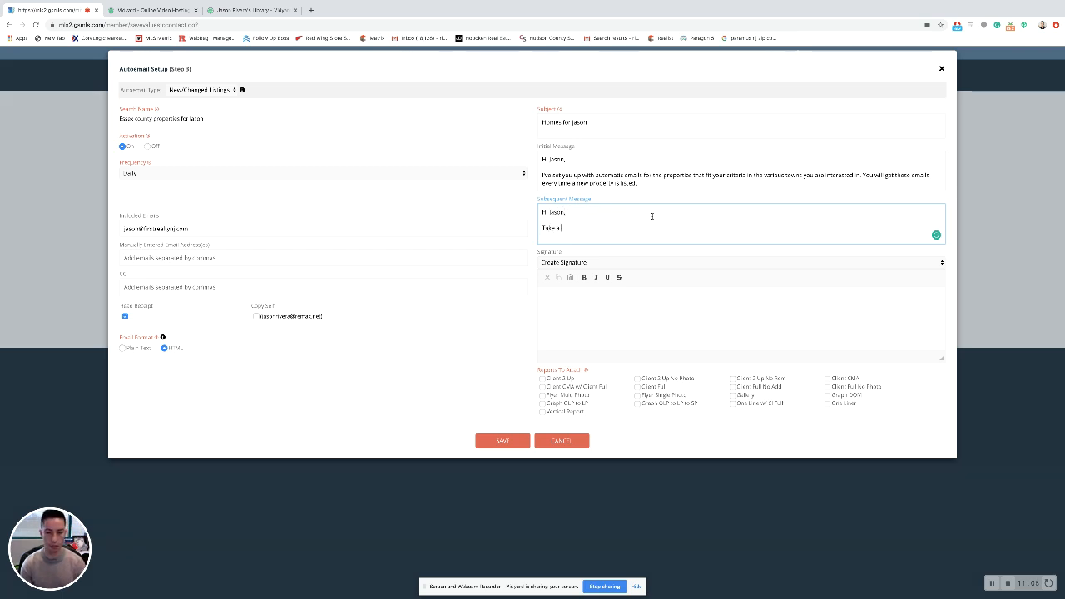
pyautogui.write('ook at t')
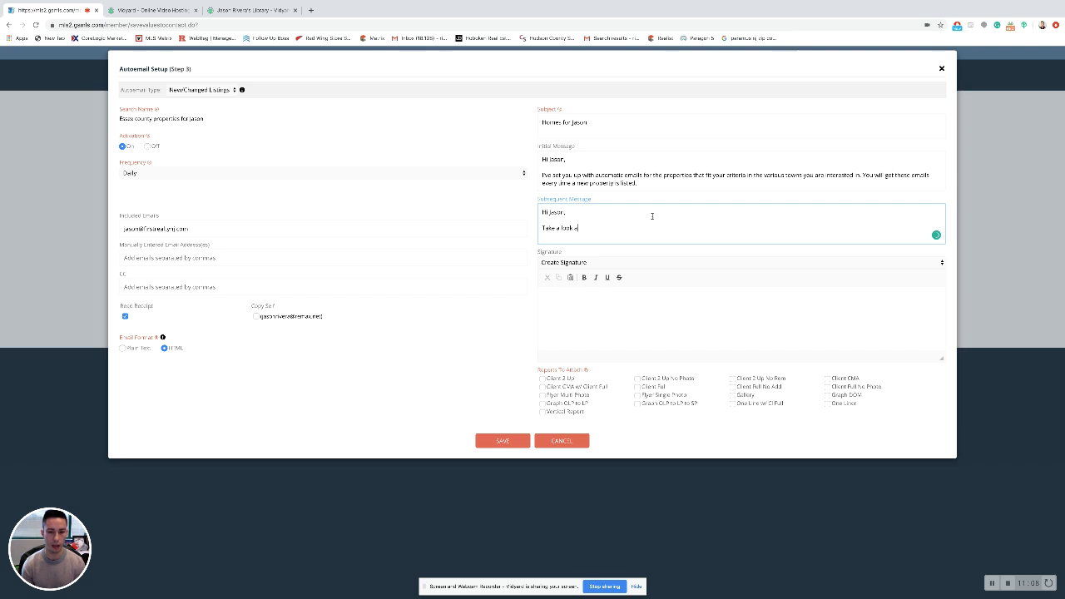
pyautogui.write('his pr')
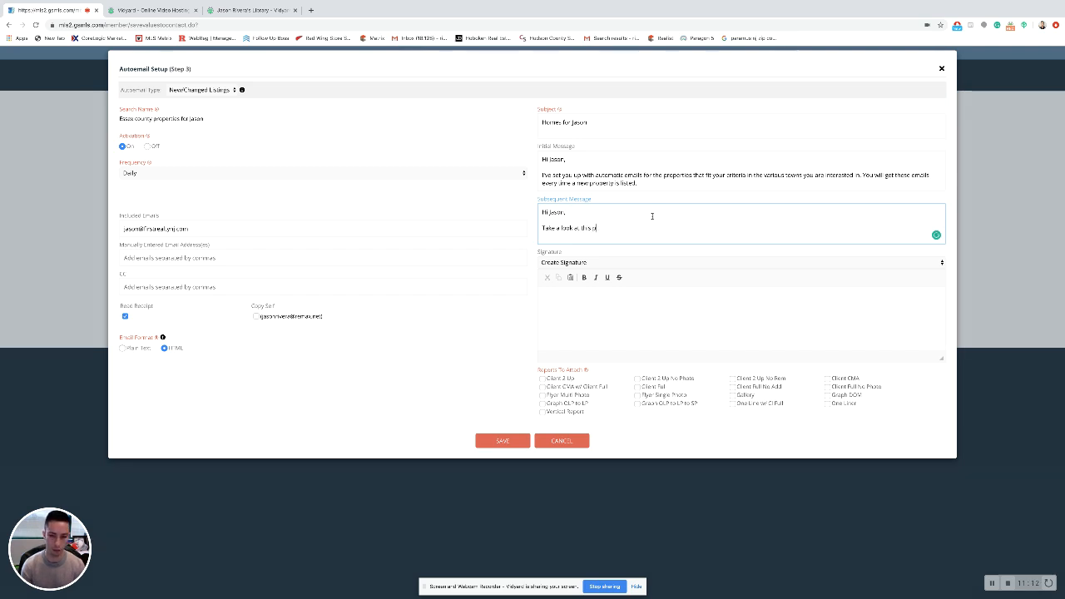
pyautogui.write('o')
pyautogui.write('pert')
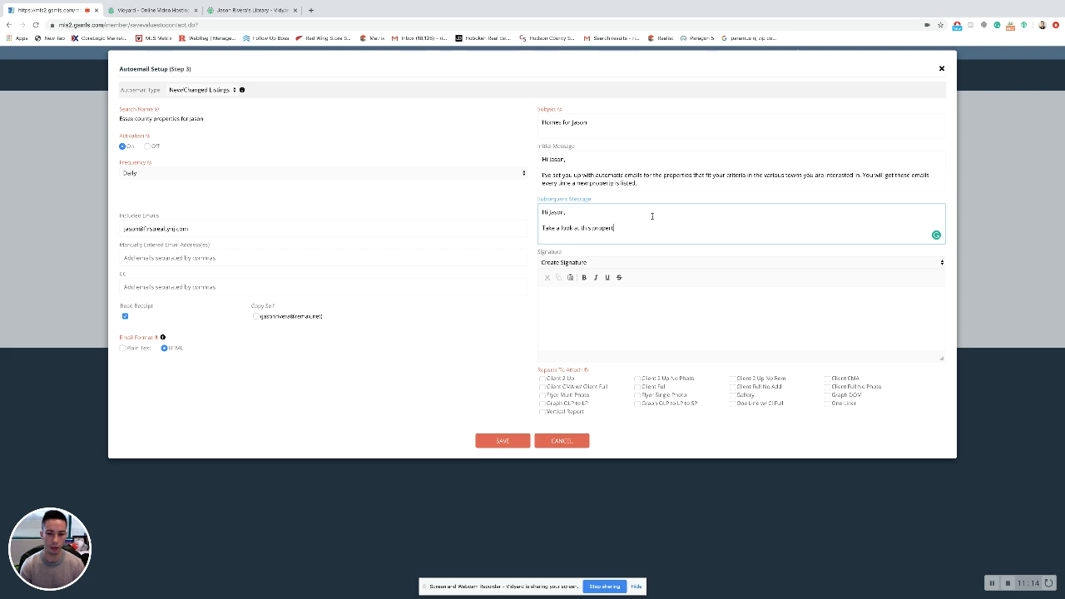
pyautogui.write('y and let me')
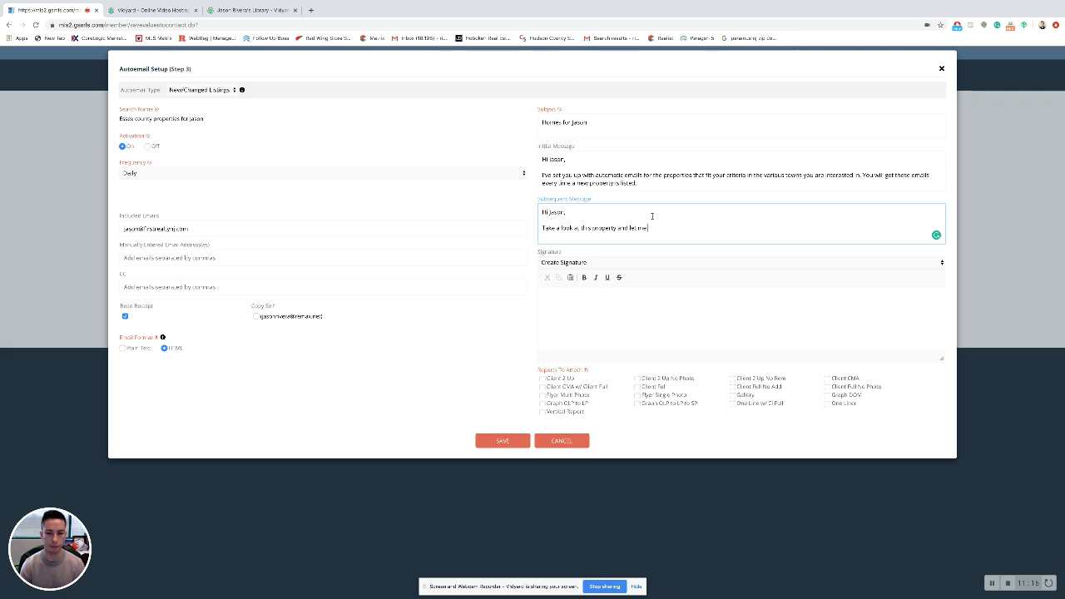
pyautogui.write(' know what you think.')
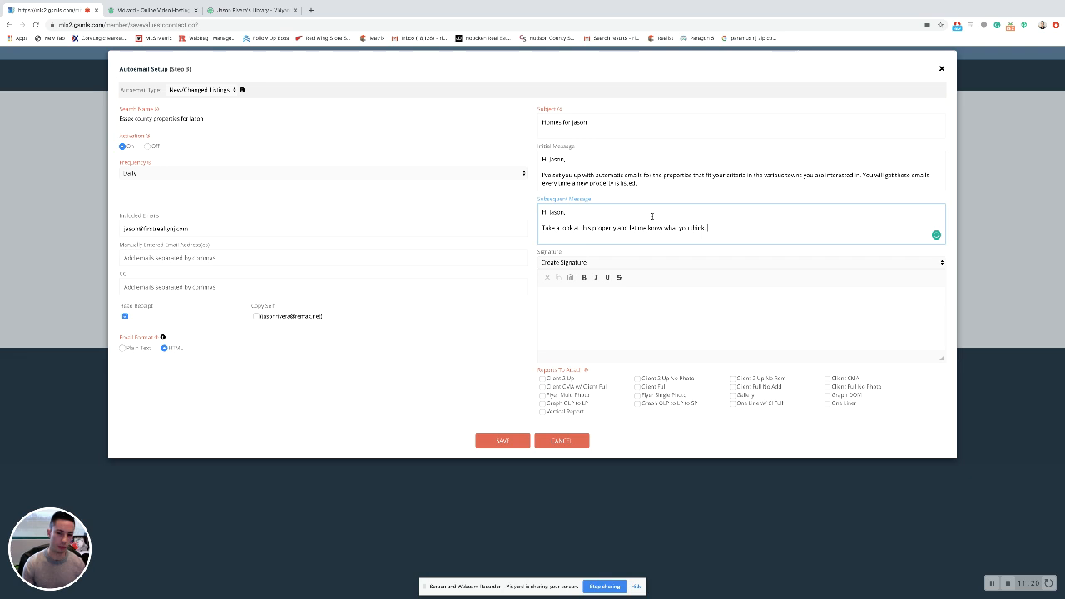
pyautogui.click(611, 307)
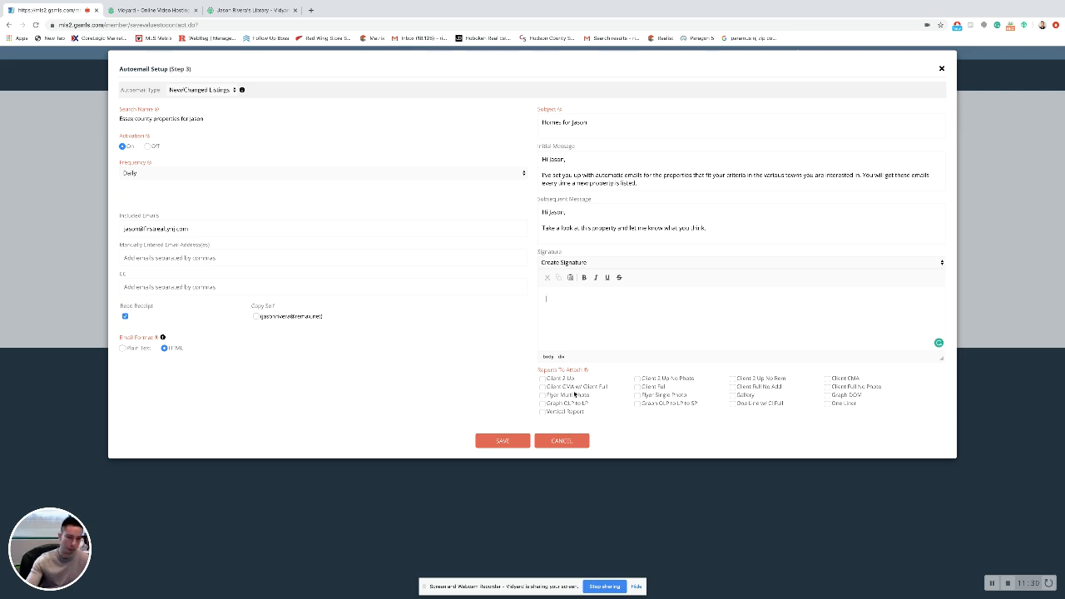
# Attach the Client Full report and save the autoemail setup.
pyautogui.click(637, 387)
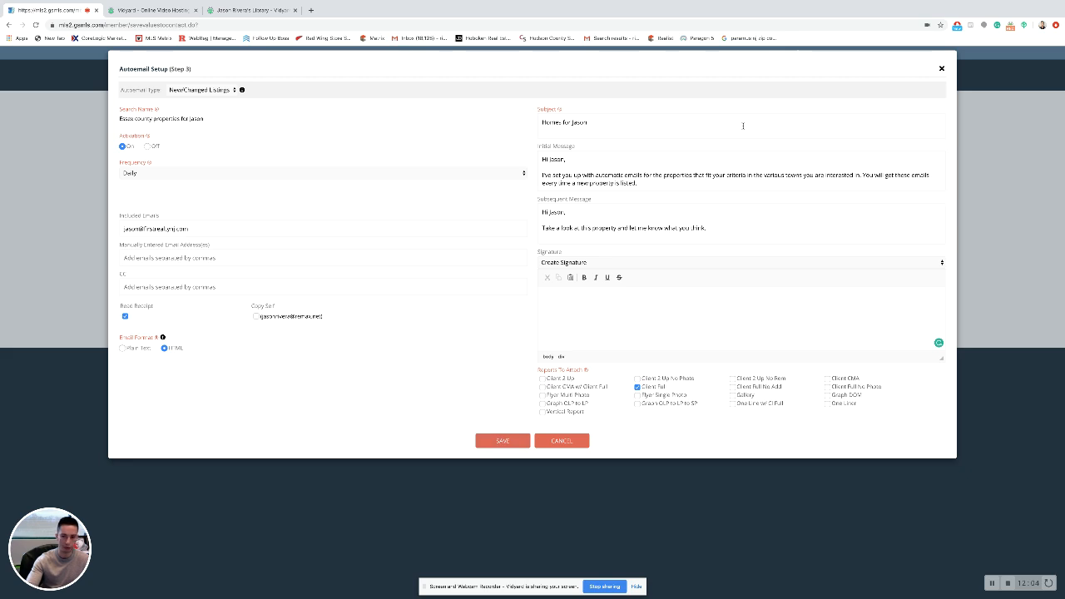
pyautogui.click(941, 66)
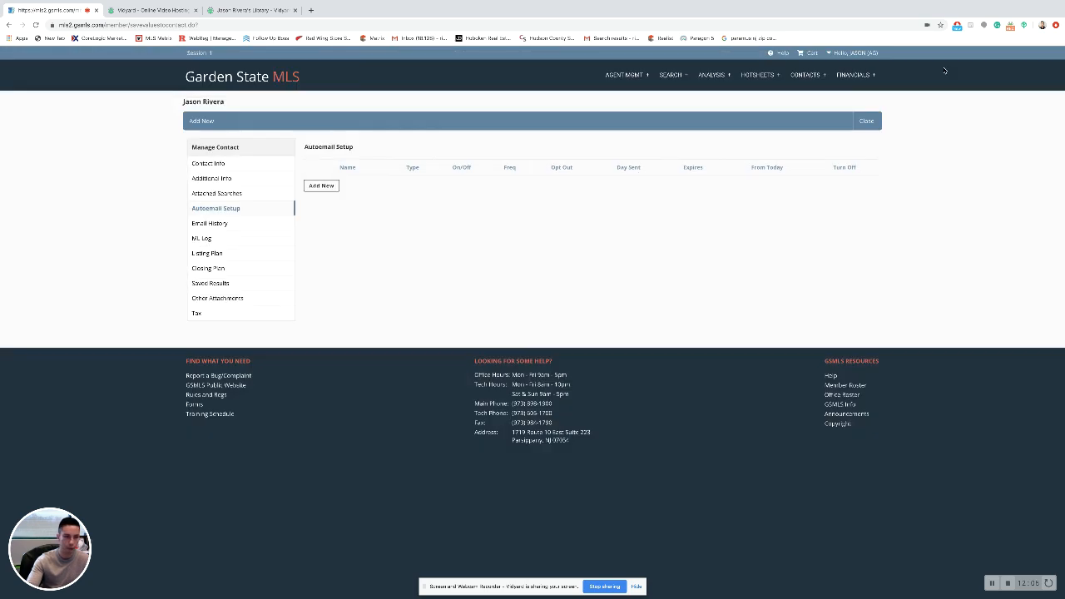
# Return to the Garden State MLS member home page via the logo.
pyautogui.click(253, 81)
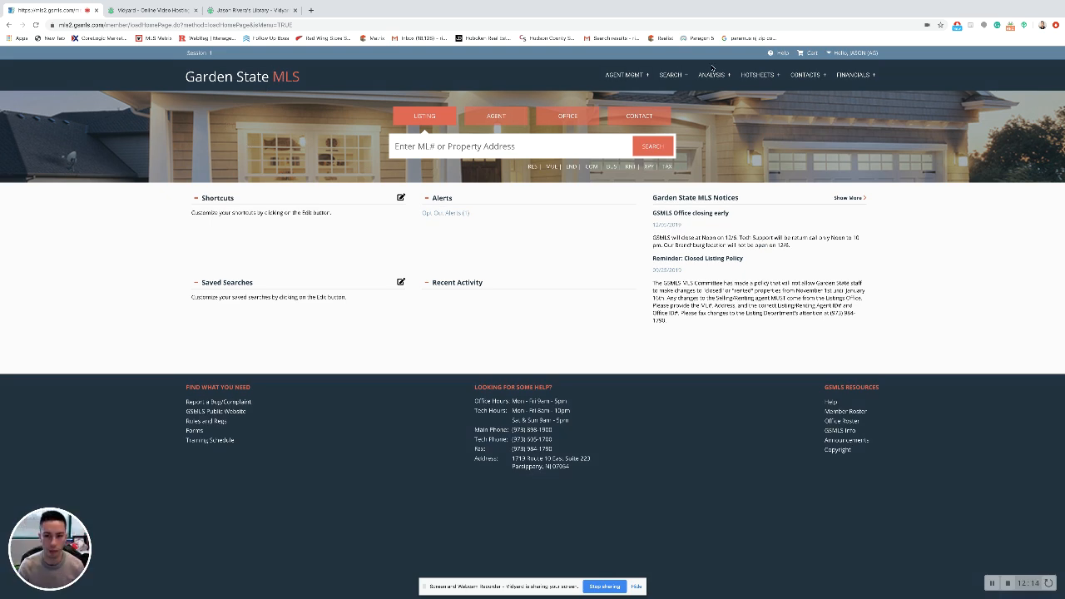
pyautogui.moveTo(627, 75)
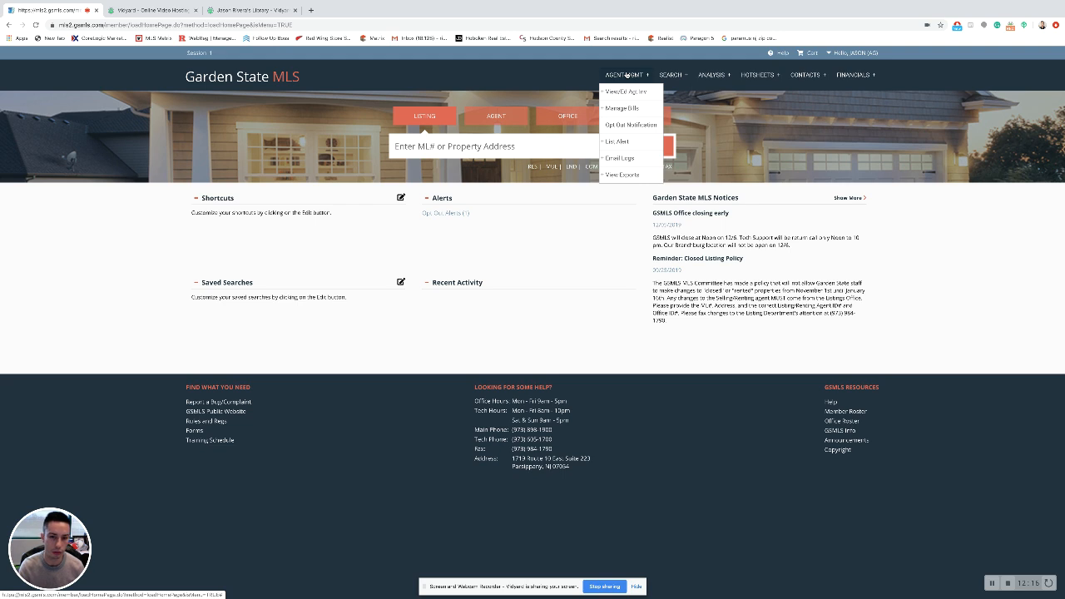
pyautogui.moveTo(630, 176)
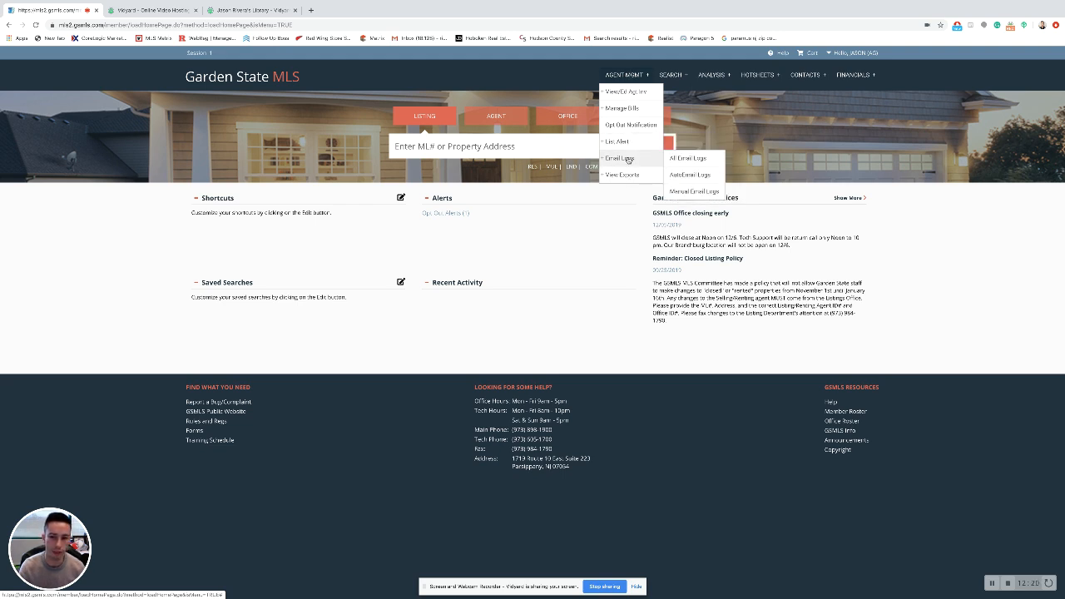
pyautogui.click(698, 175)
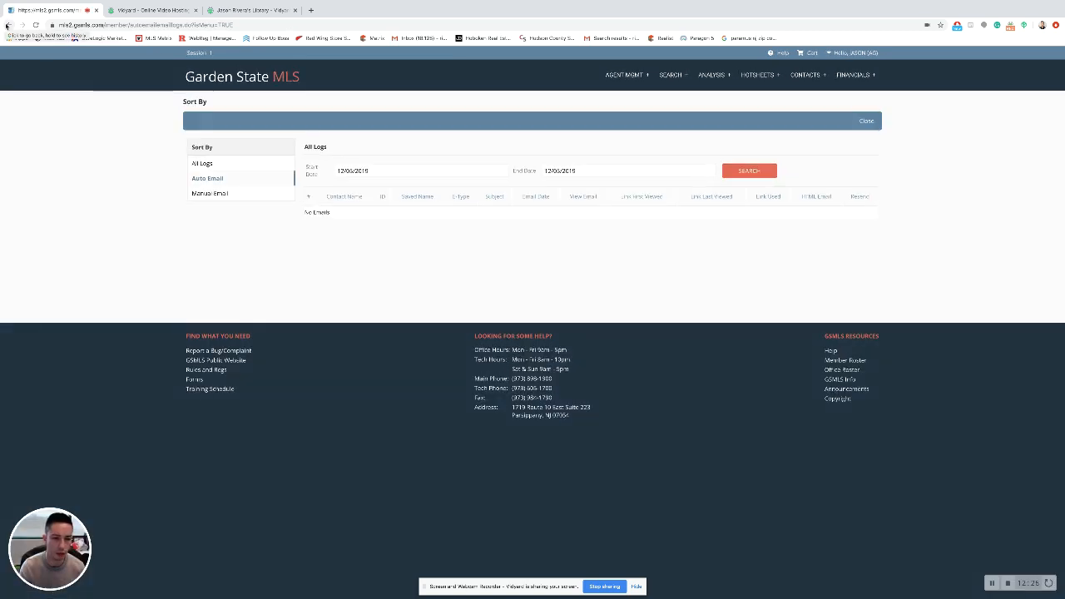
pyautogui.click(6, 25)
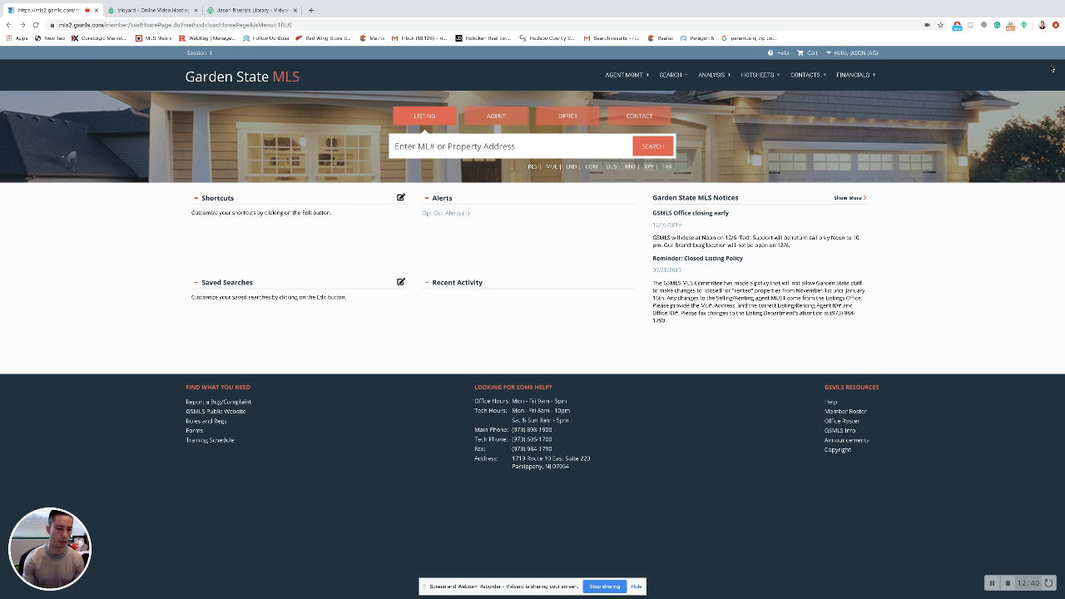
pyautogui.moveTo(1063, 2)
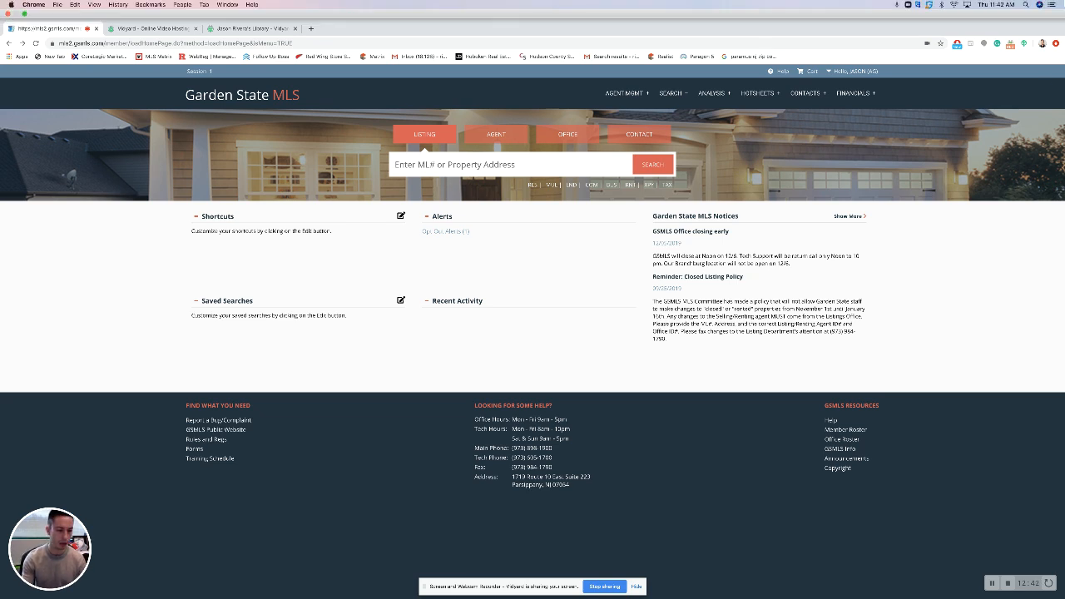